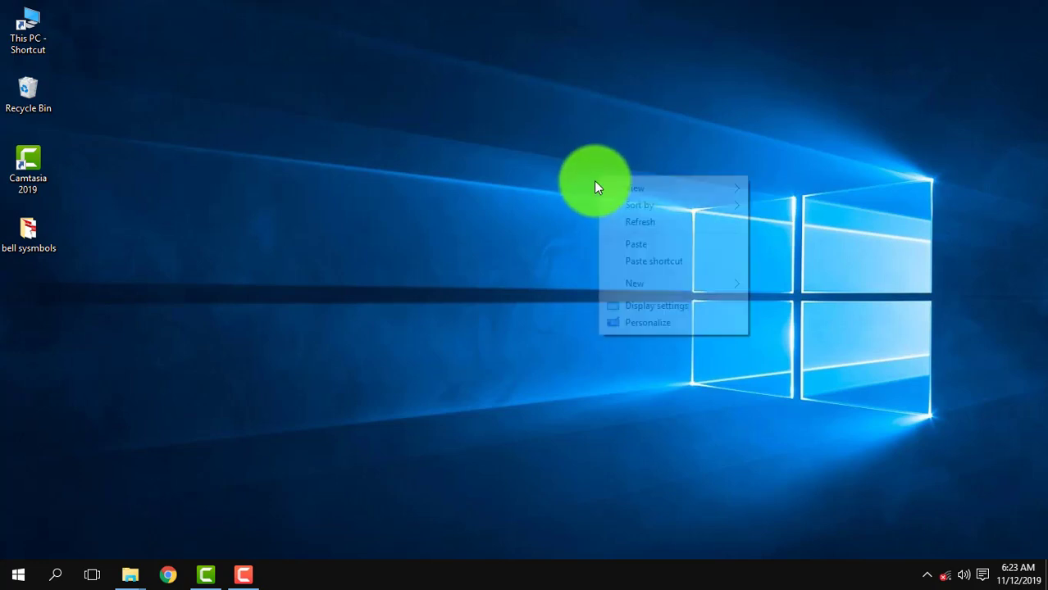
Create a new folder on the desktop and name it with the owner's name
{"action": "left_click", "coordinate": [624, 229]}
{"action": "right_click", "coordinate": [537, 190]}
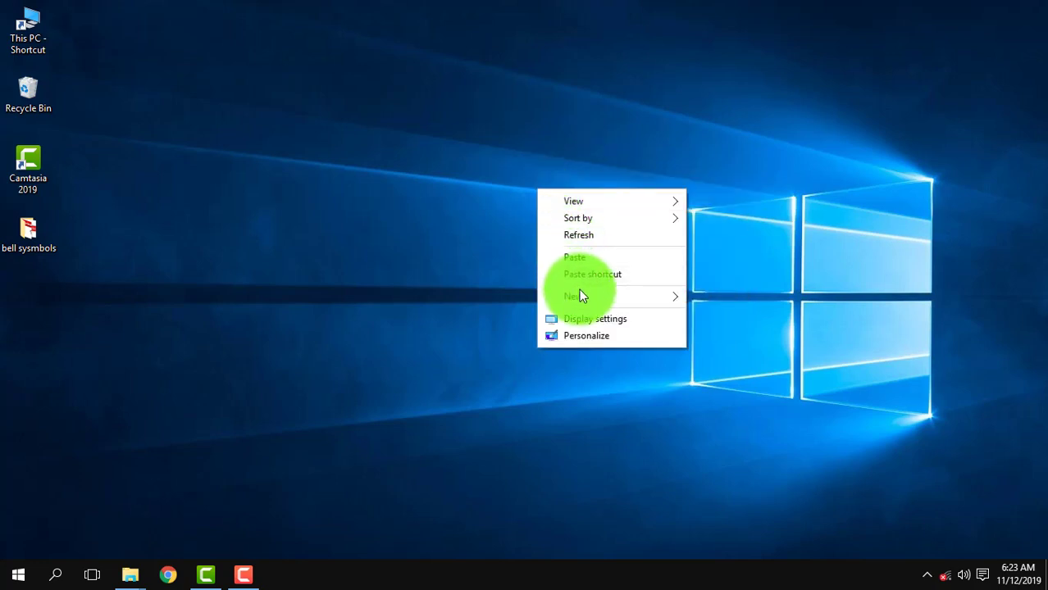
{"action": "mouse_move", "coordinate": [580, 295]}
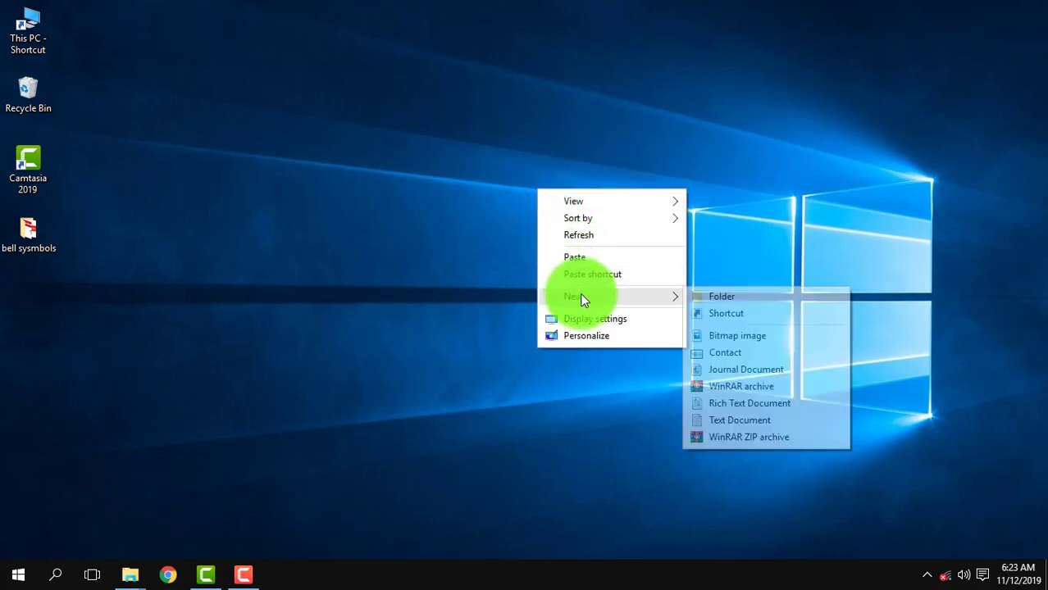
{"action": "left_click", "coordinate": [720, 297]}
{"action": "key", "text": "BackSpace"}
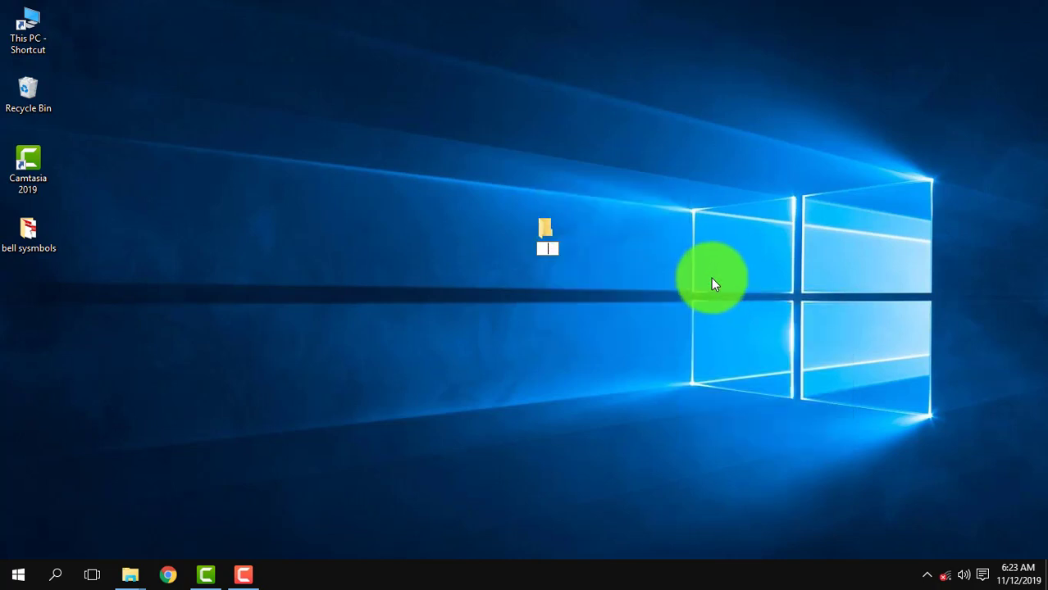
{"action": "type", "text": "sta"}
{"action": "type", "text": "lder"}
{"action": "key", "text": "Return"}
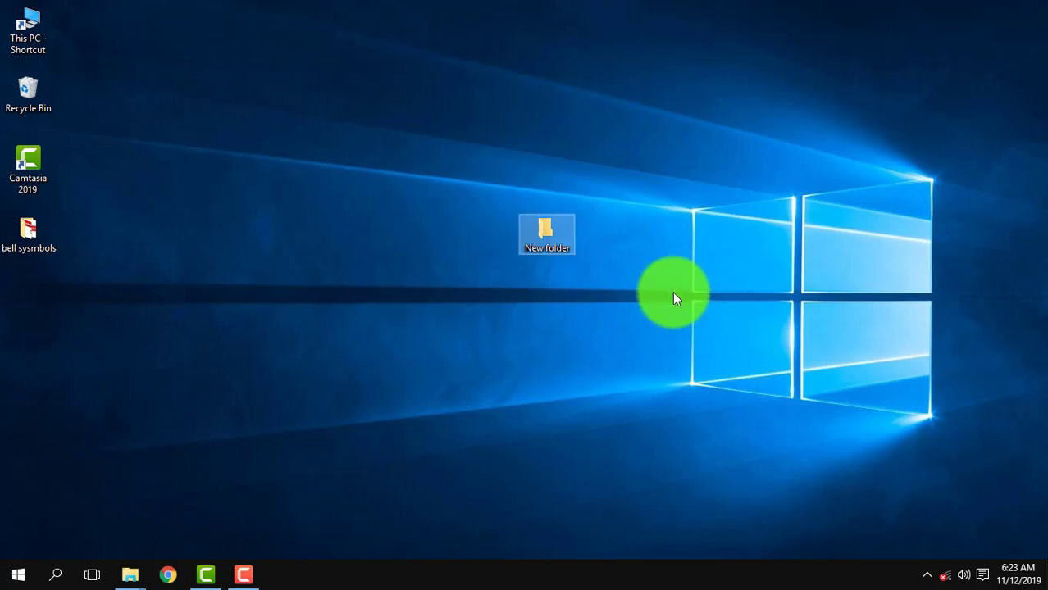
Create another desktop folder with the same name, merge it with the existing one, and refresh the desktop
{"action": "right_click", "coordinate": [604, 311]}
{"action": "mouse_move", "coordinate": [492, 297]}
{"action": "left_click", "coordinate": [628, 298]}
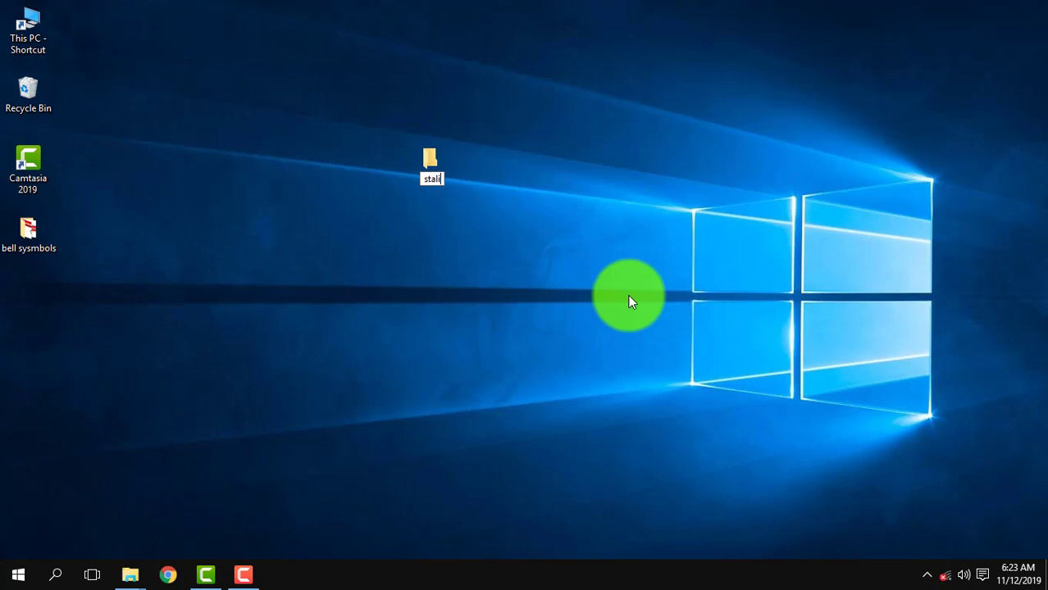
{"action": "key", "text": "Return"}
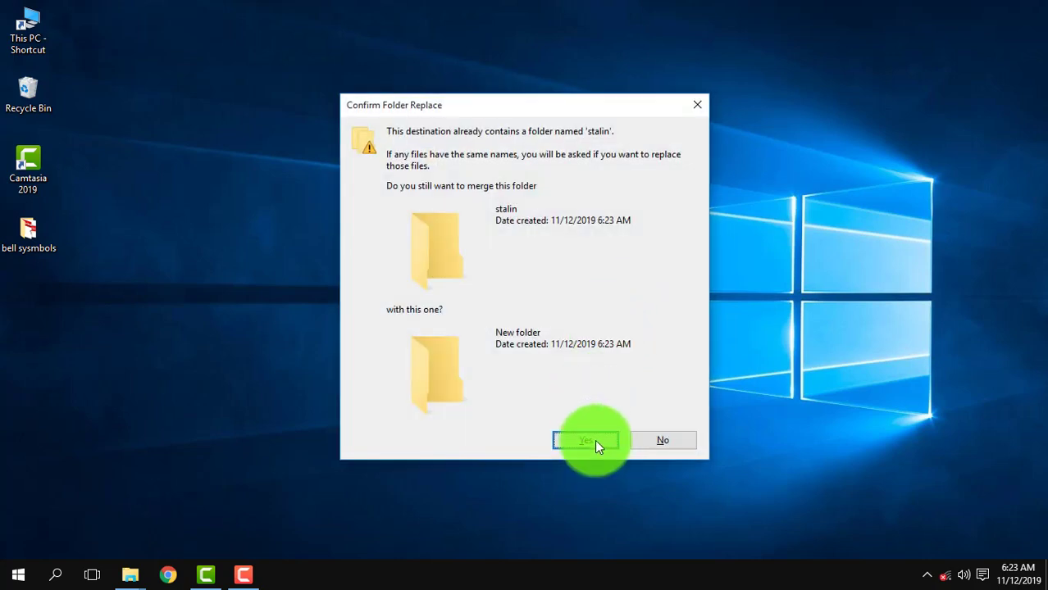
{"action": "left_click", "coordinate": [595, 441]}
{"action": "right_click", "coordinate": [397, 154]}
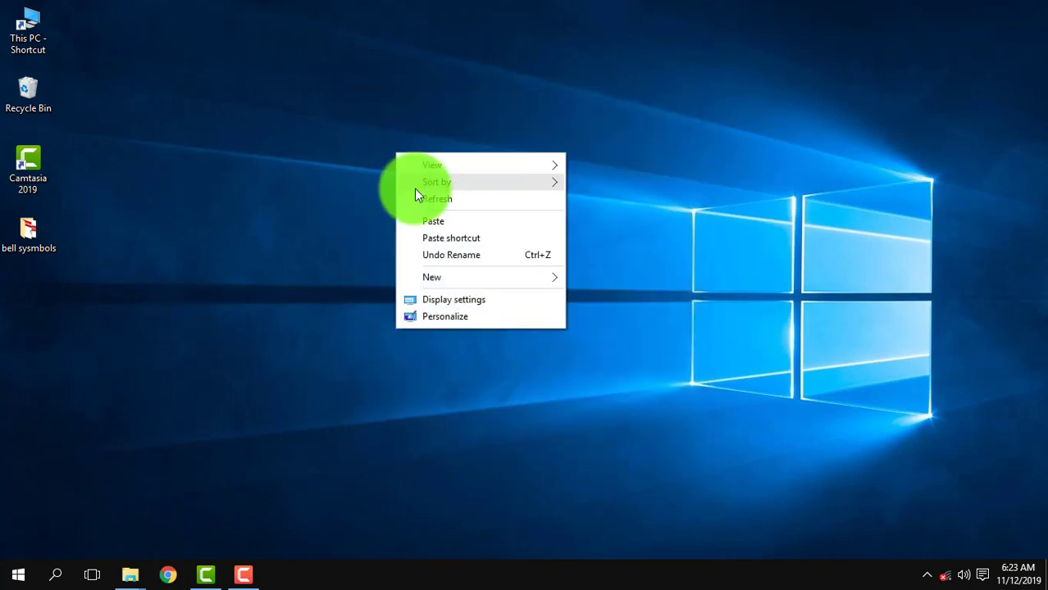
{"action": "left_click", "coordinate": [429, 199]}
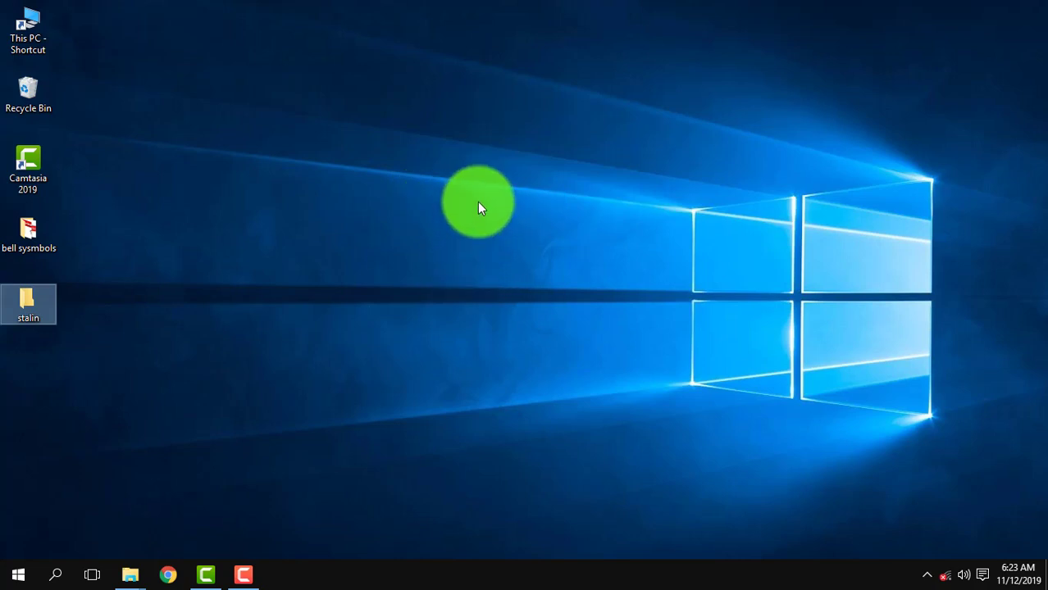
Create a new desktop folder named 123 and refresh the desktop
{"action": "right_click", "coordinate": [479, 200]}
{"action": "mouse_move", "coordinate": [518, 328]}
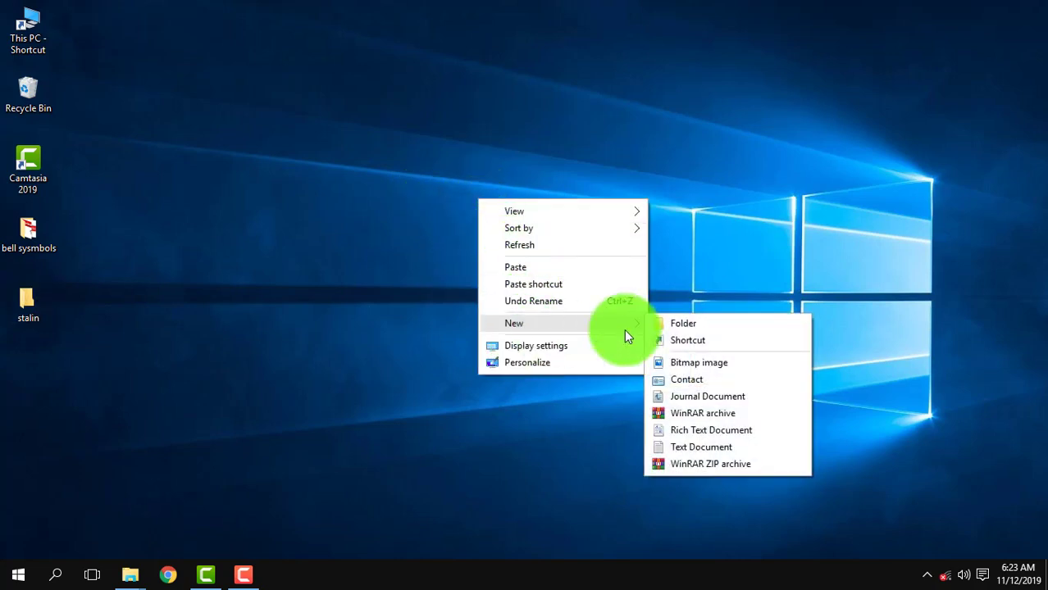
{"action": "left_click", "coordinate": [675, 327]}
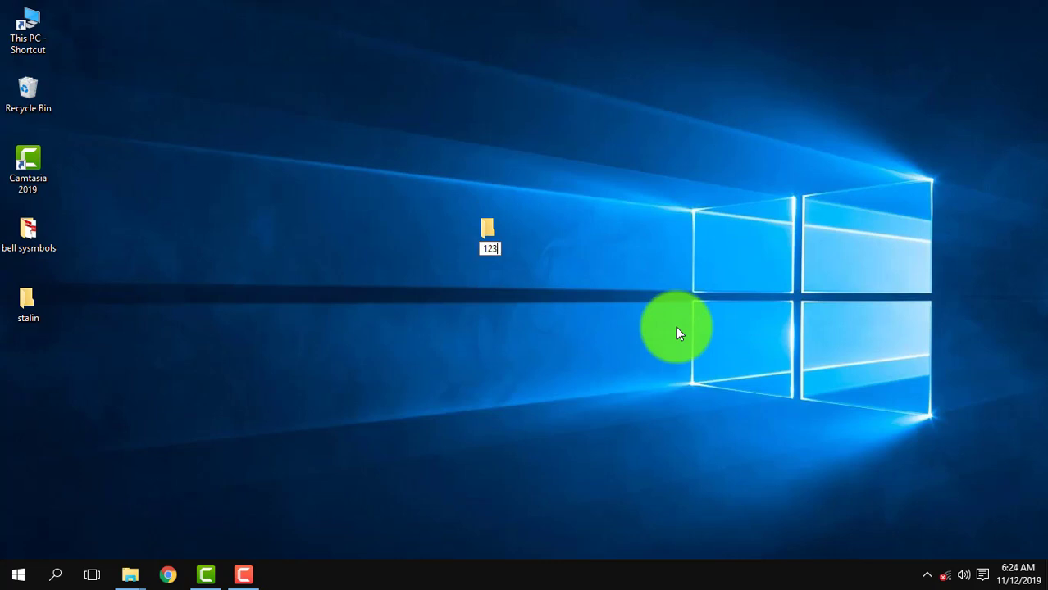
{"action": "type", "text": "123"}
{"action": "key", "text": "Escape"}
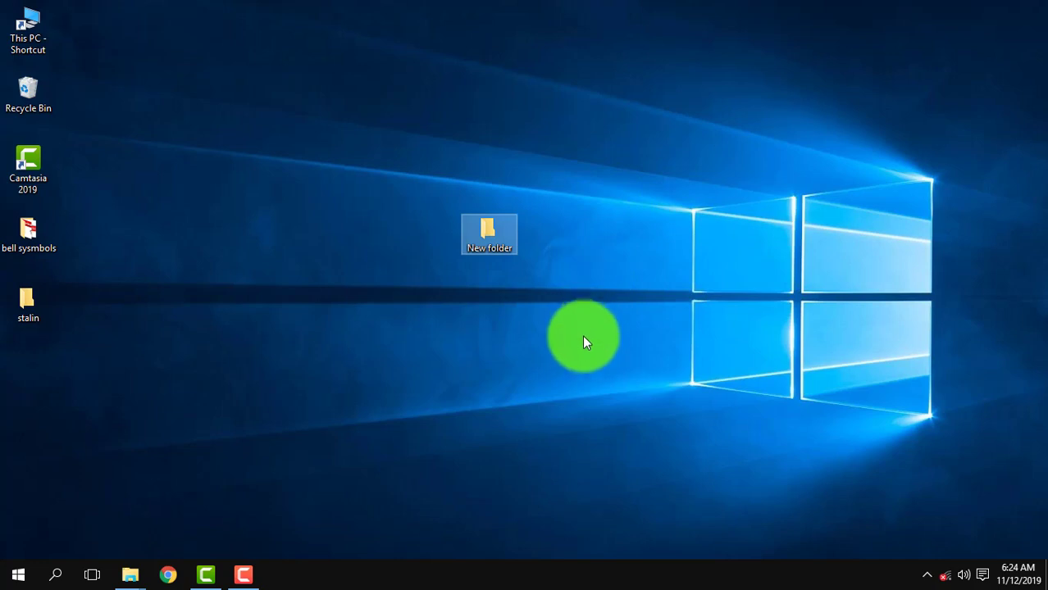
{"action": "right_click", "coordinate": [308, 209]}
{"action": "left_click", "coordinate": [354, 259]}
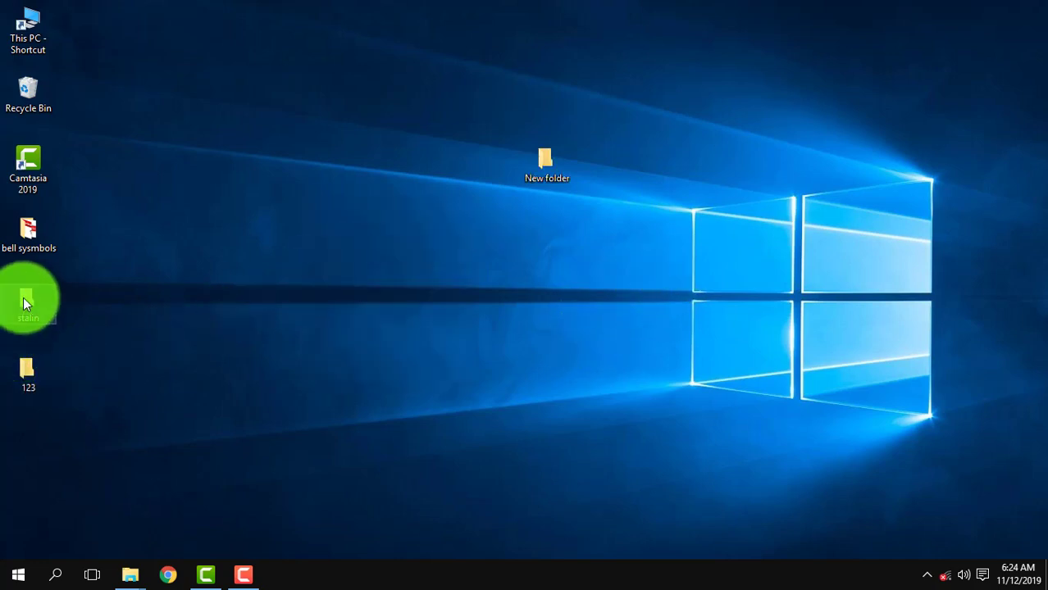
Try to delete the leftover New folder from the desktop and refresh the desktop
{"action": "right_click", "coordinate": [558, 163]}
{"action": "left_click", "coordinate": [608, 497]}
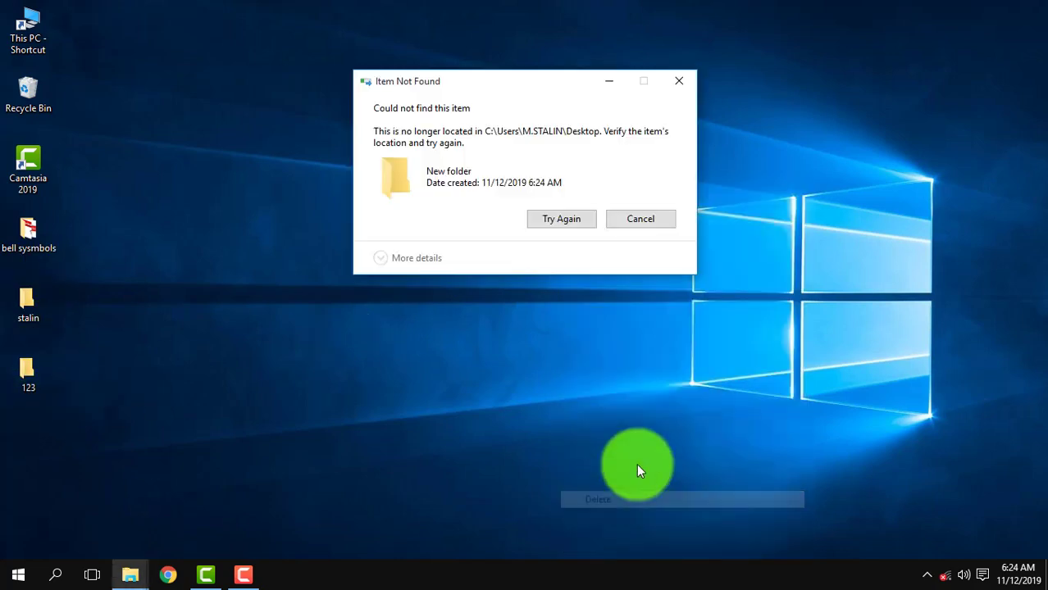
{"action": "left_click", "coordinate": [578, 216]}
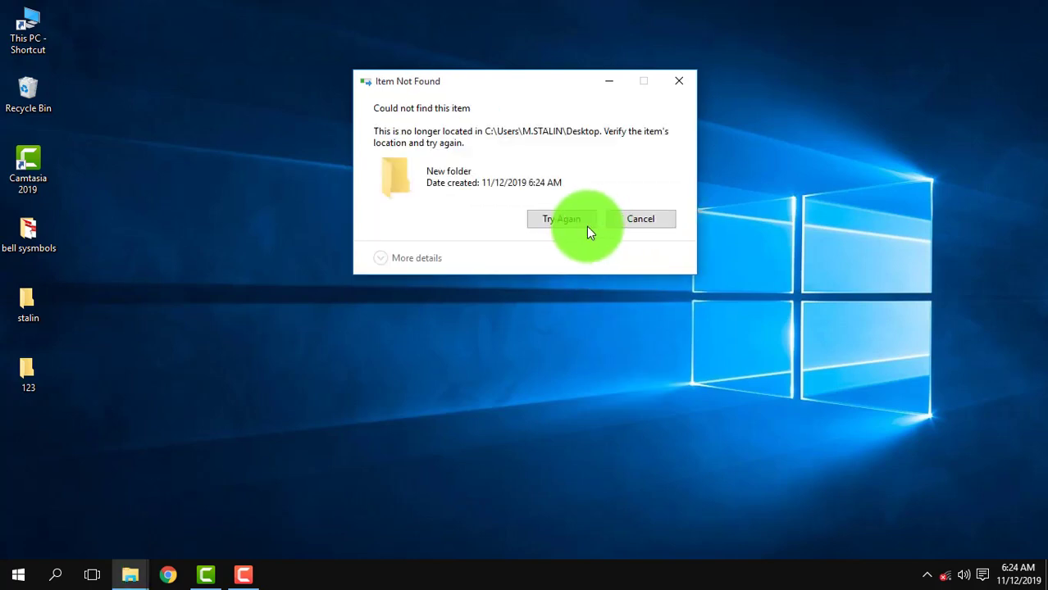
{"action": "left_click", "coordinate": [574, 215]}
{"action": "left_click", "coordinate": [642, 220]}
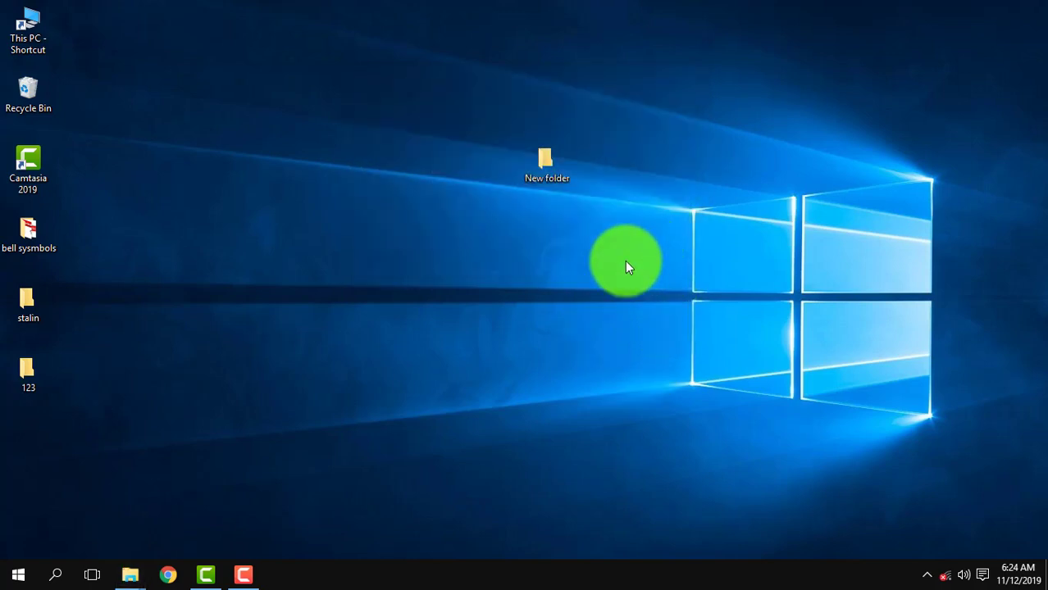
{"action": "right_click", "coordinate": [485, 226]}
{"action": "left_click", "coordinate": [520, 272]}
{"action": "right_click", "coordinate": [393, 232]}
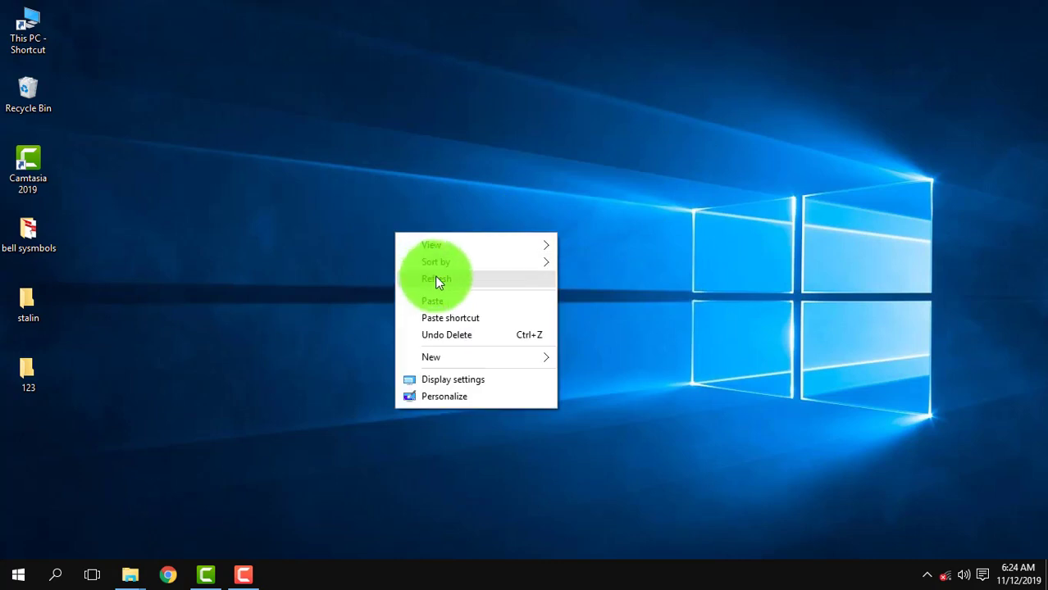
{"action": "left_click", "coordinate": [434, 275]}
{"action": "right_click", "coordinate": [421, 214]}
{"action": "left_click", "coordinate": [442, 257]}
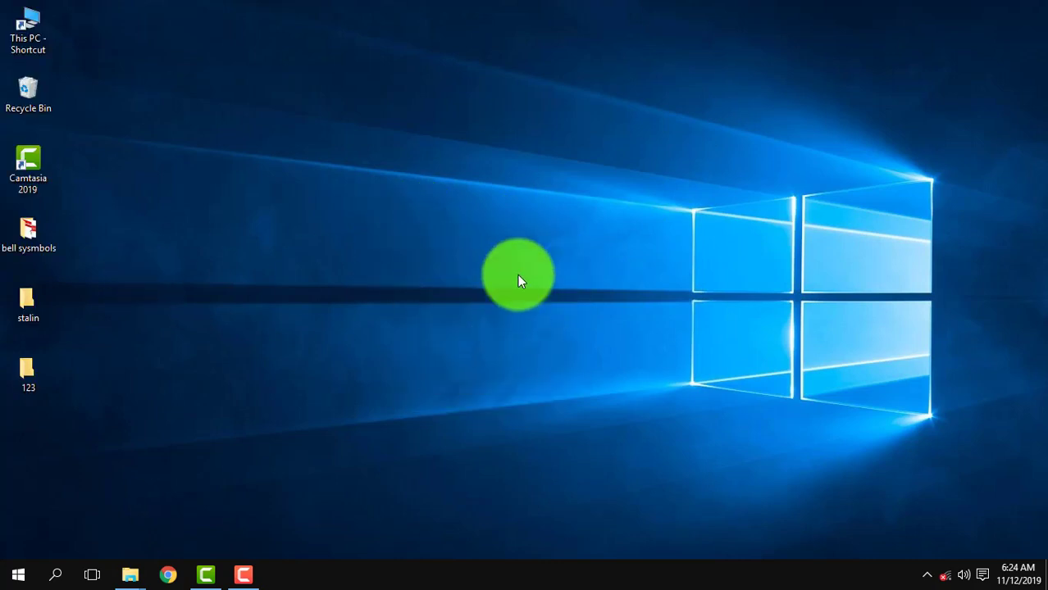
{"action": "right_click", "coordinate": [529, 207]}
{"action": "left_click", "coordinate": [562, 250]}
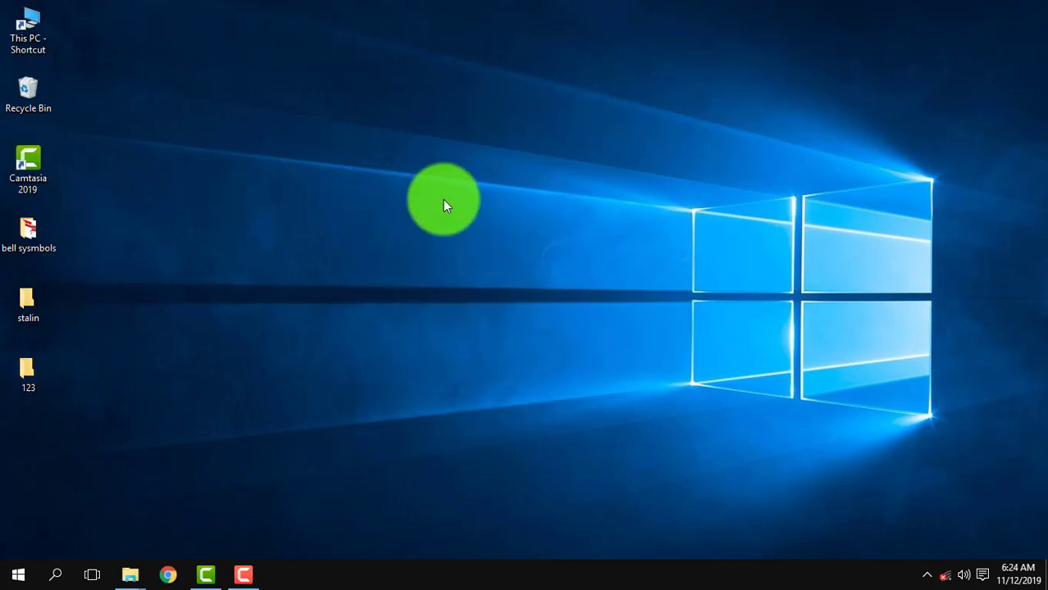
{"action": "left_click", "coordinate": [24, 387]}
{"action": "right_click", "coordinate": [386, 206]}
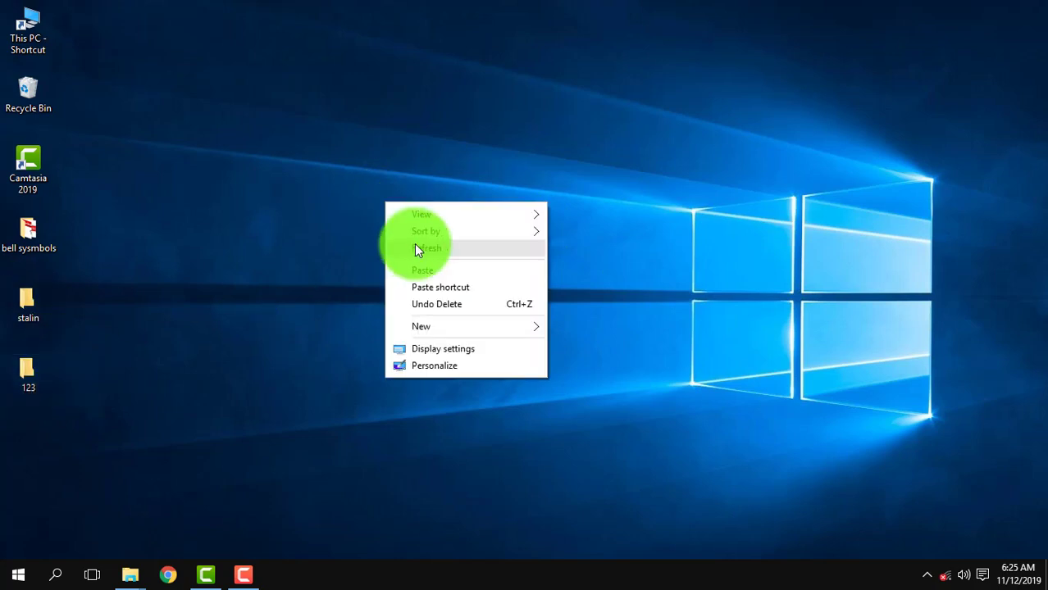
{"action": "left_click", "coordinate": [415, 246]}
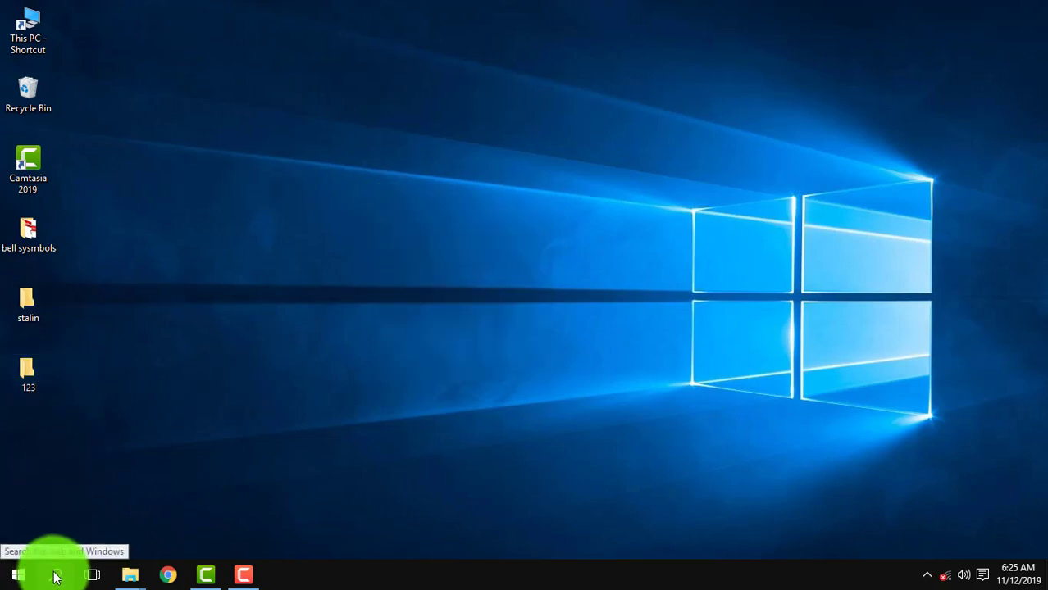
Open the Anu 7.1 folder inside softwares\SOFTWARE on Local Disk (G:)
{"action": "left_click", "coordinate": [41, 164]}
{"action": "double_click", "coordinate": [31, 42]}
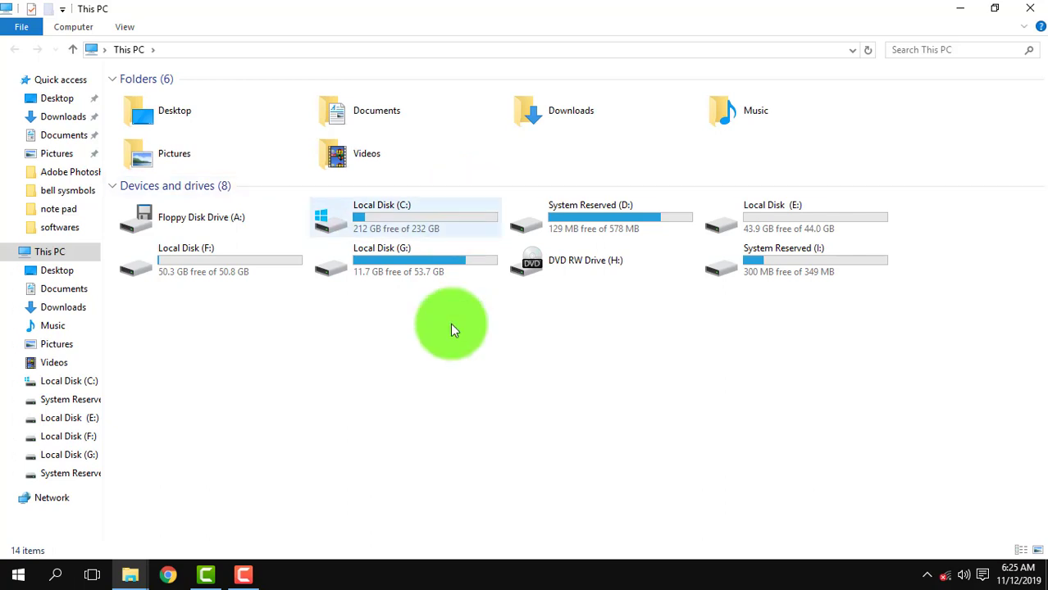
{"action": "left_click", "coordinate": [425, 270]}
{"action": "double_click", "coordinate": [426, 272]}
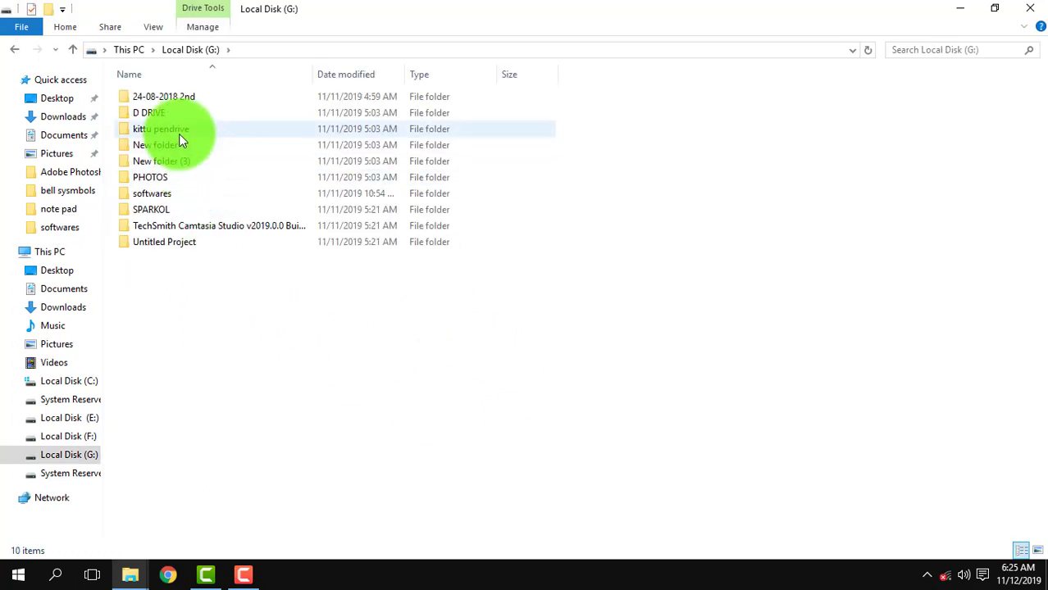
{"action": "double_click", "coordinate": [180, 192]}
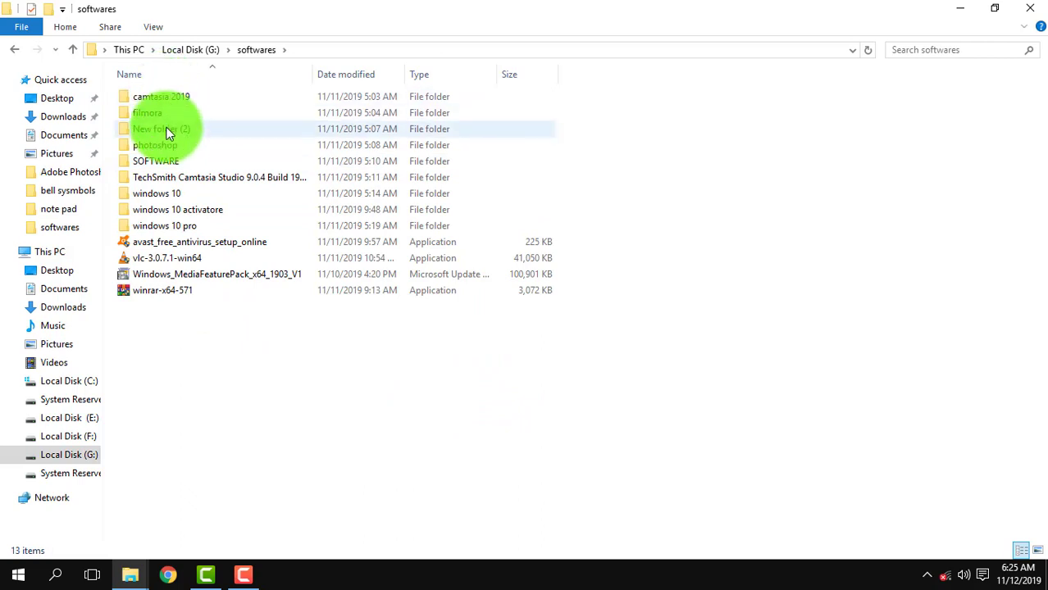
{"action": "double_click", "coordinate": [167, 164]}
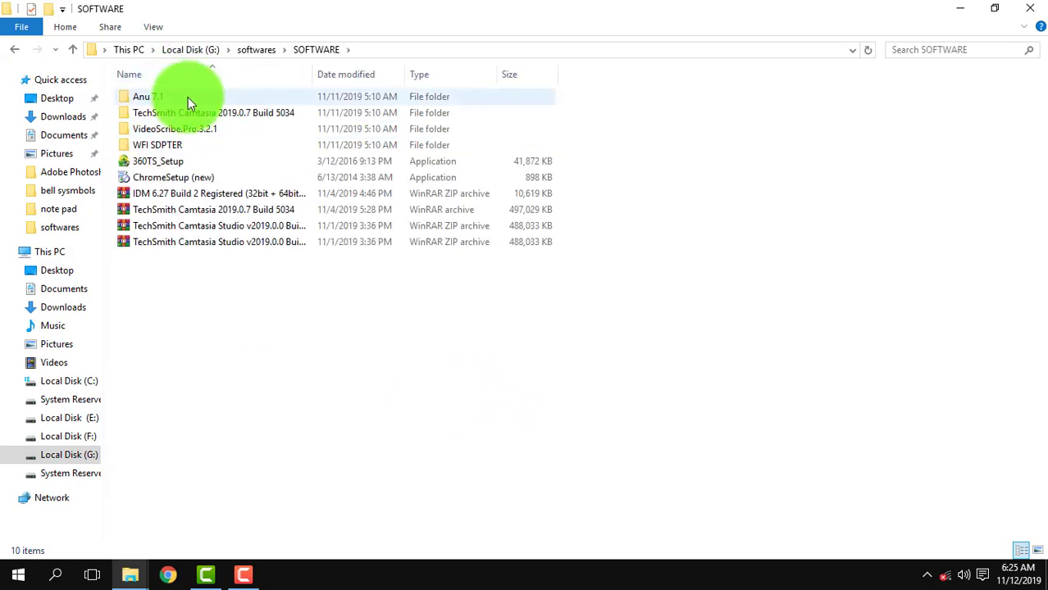
{"action": "double_click", "coordinate": [187, 97]}
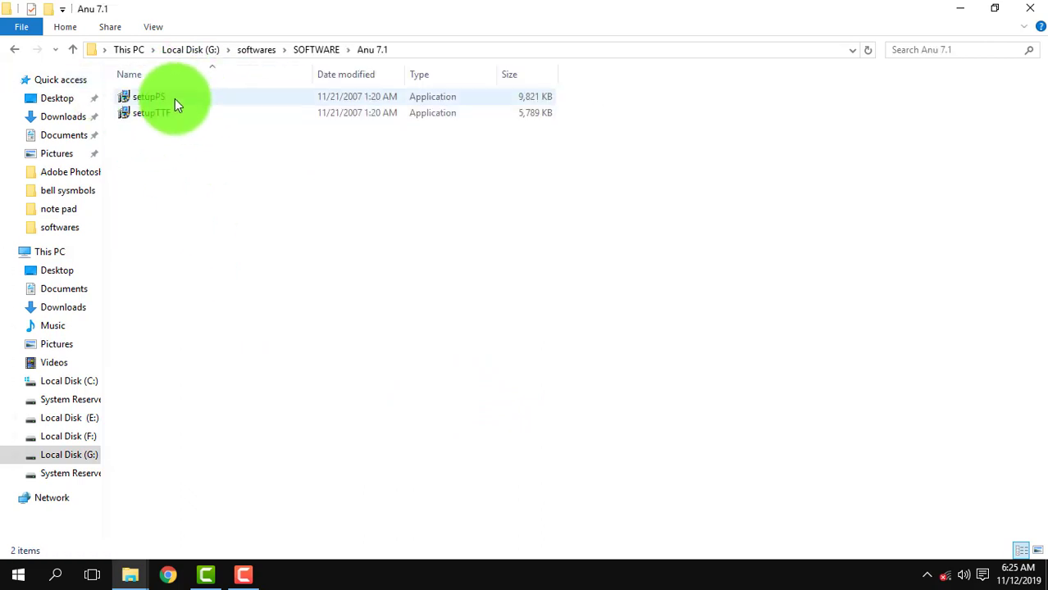
Run setupPS as administrator and install Anu Script Manager with the default wizard settings
{"action": "left_click", "coordinate": [174, 98]}
{"action": "right_click", "coordinate": [175, 99]}
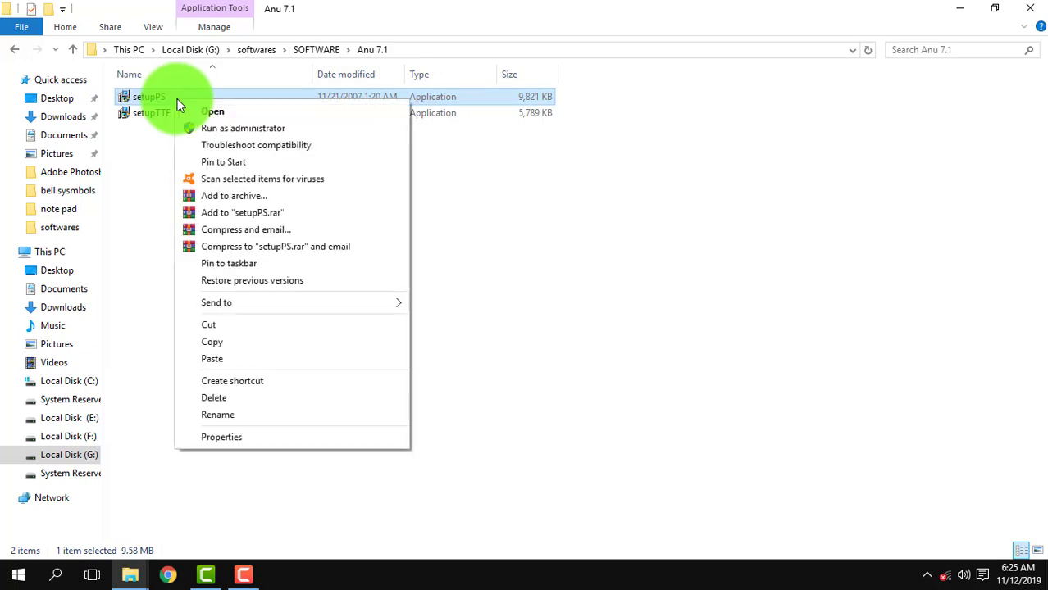
{"action": "left_click", "coordinate": [224, 129]}
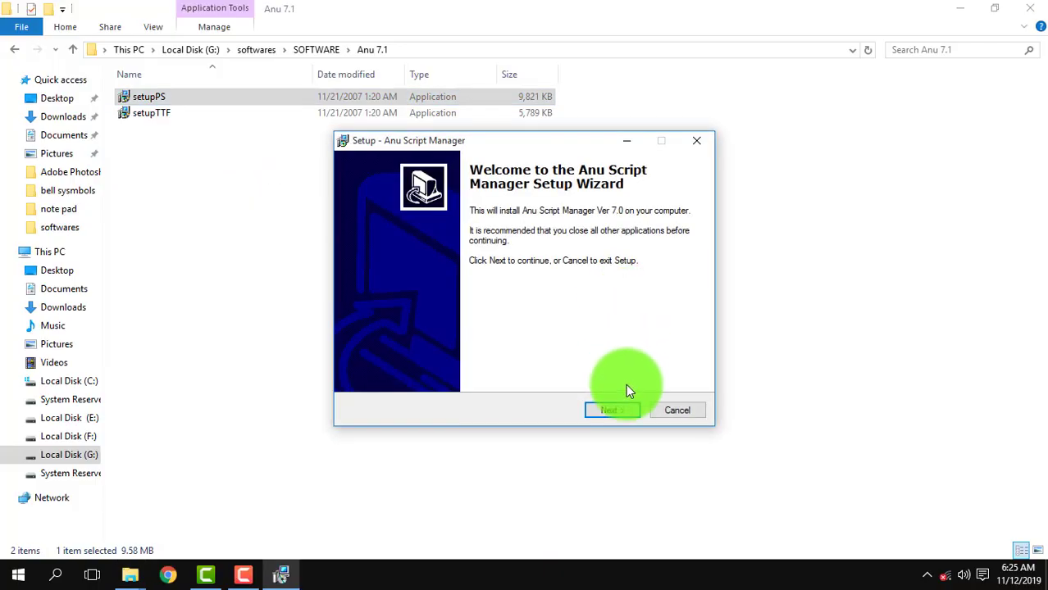
{"action": "left_click", "coordinate": [613, 411]}
{"action": "left_click", "coordinate": [619, 412]}
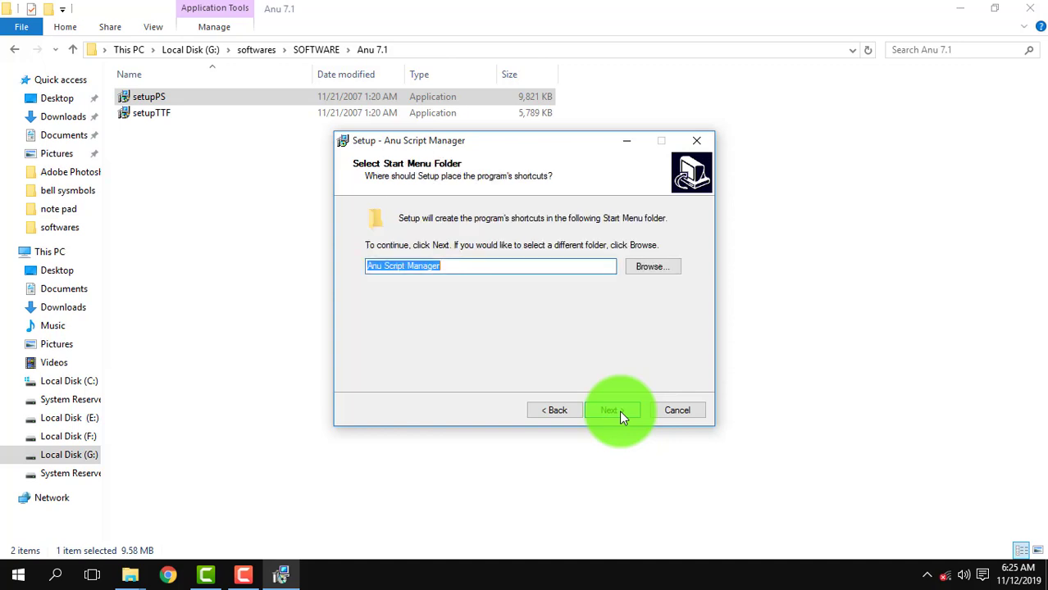
{"action": "left_click", "coordinate": [619, 412]}
{"action": "left_click", "coordinate": [619, 413]}
{"action": "left_click", "coordinate": [620, 413]}
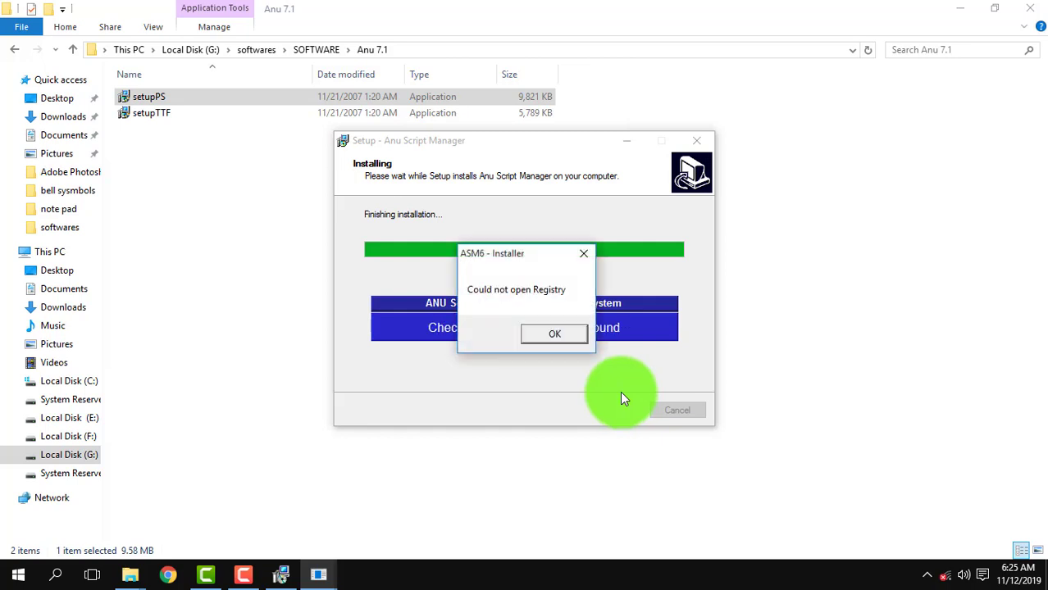
Acknowledge the installer's registry notice and finish the setup with the option to restart the computer later
{"action": "left_click", "coordinate": [541, 334]}
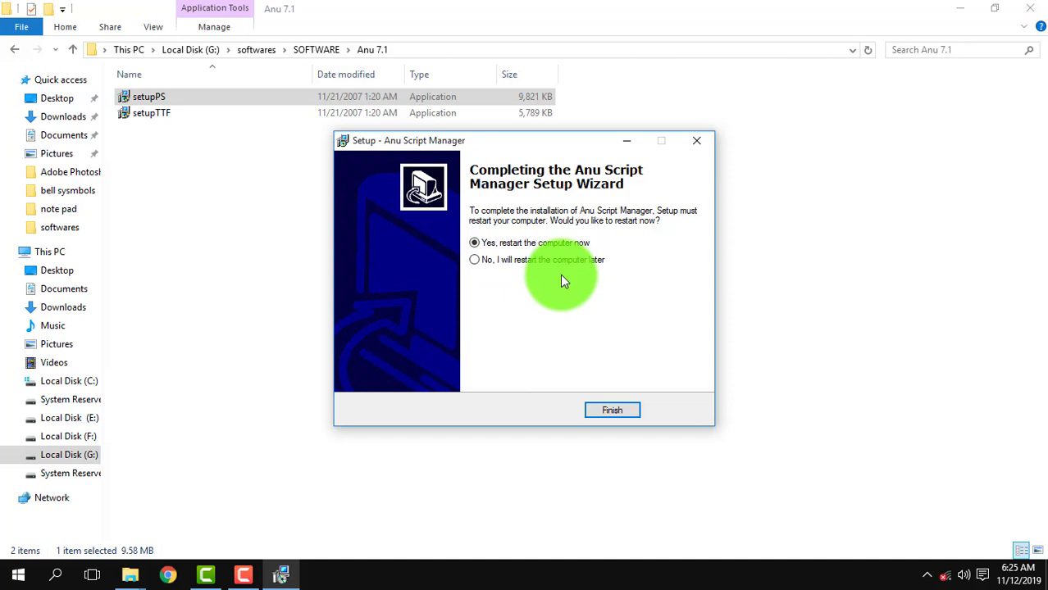
{"action": "left_click", "coordinate": [540, 263]}
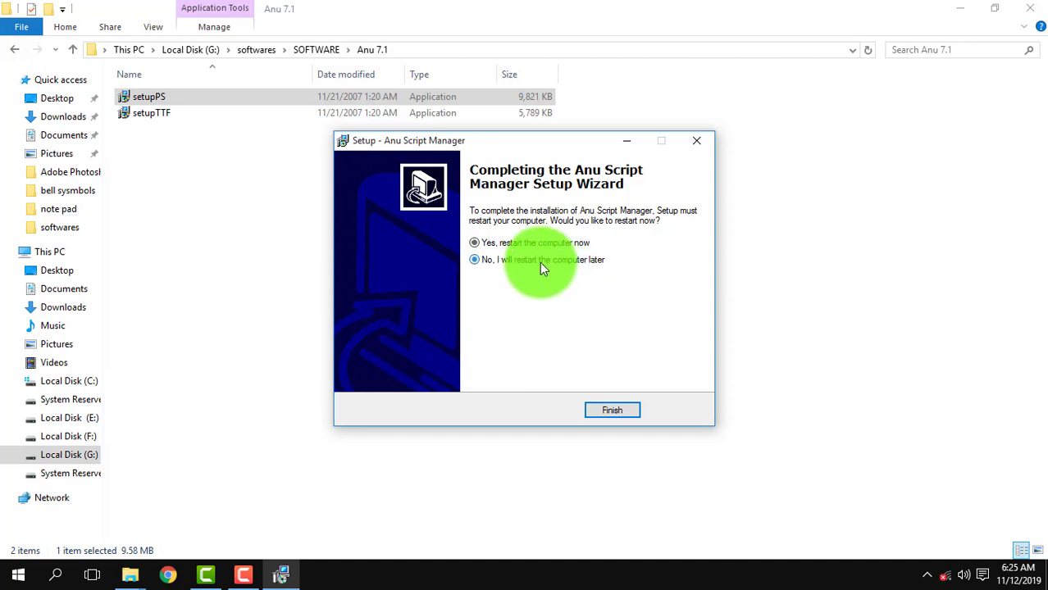
{"action": "left_click", "coordinate": [625, 404]}
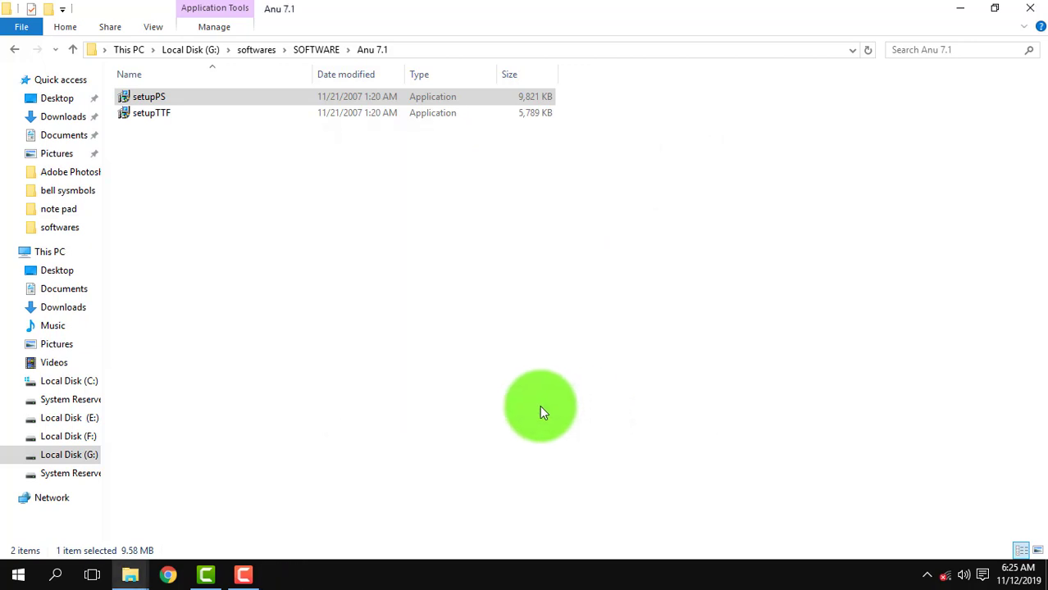
Run setupTTF as administrator and start the full installation of Anu Script Manager with the default wizard settings
{"action": "left_click", "coordinate": [324, 285]}
{"action": "left_click", "coordinate": [169, 115]}
{"action": "right_click", "coordinate": [169, 116]}
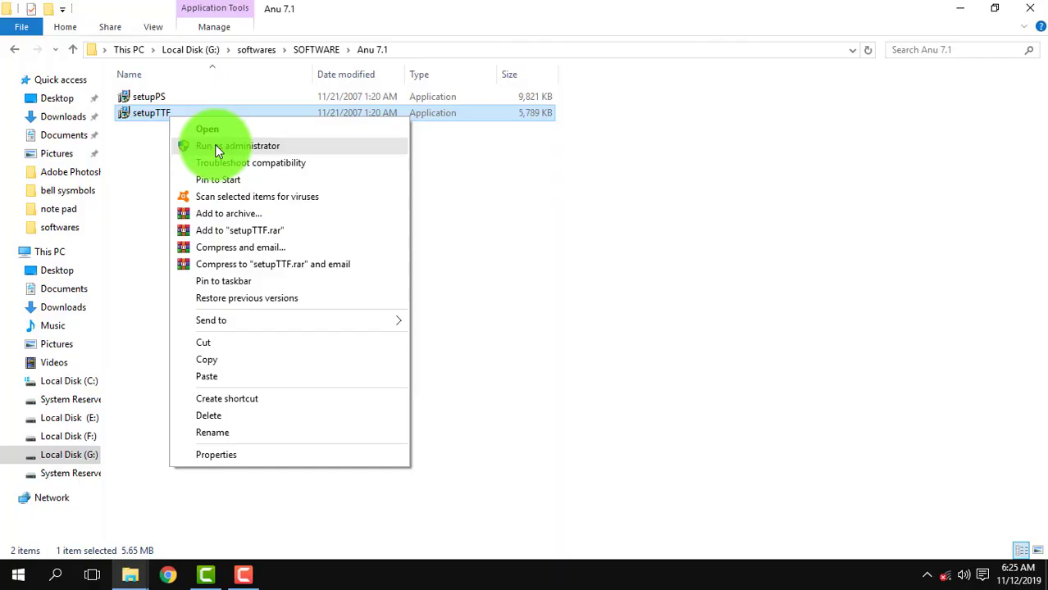
{"action": "left_click", "coordinate": [215, 144]}
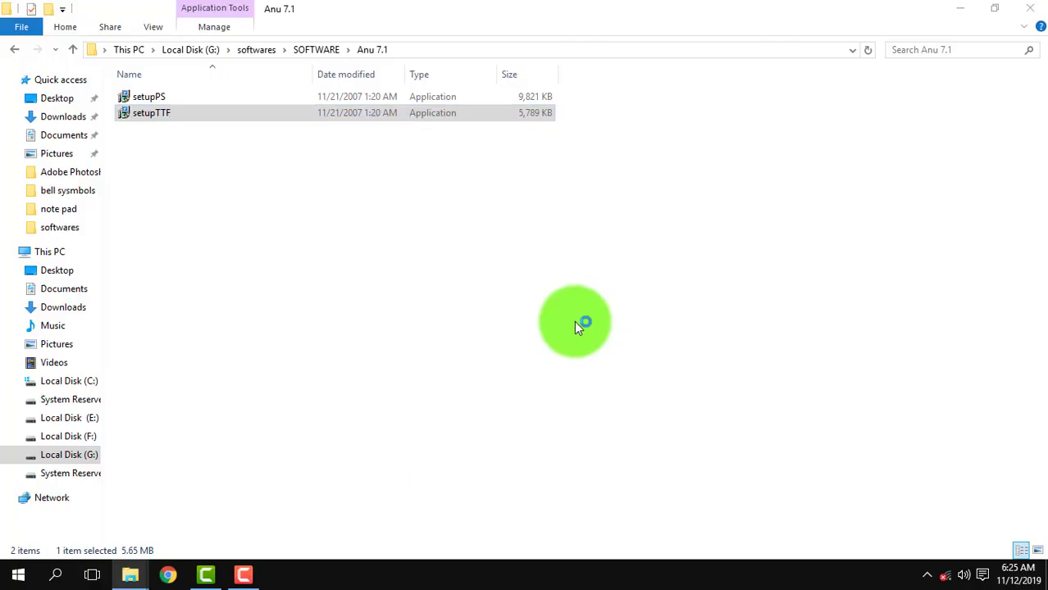
{"action": "left_click", "coordinate": [610, 410]}
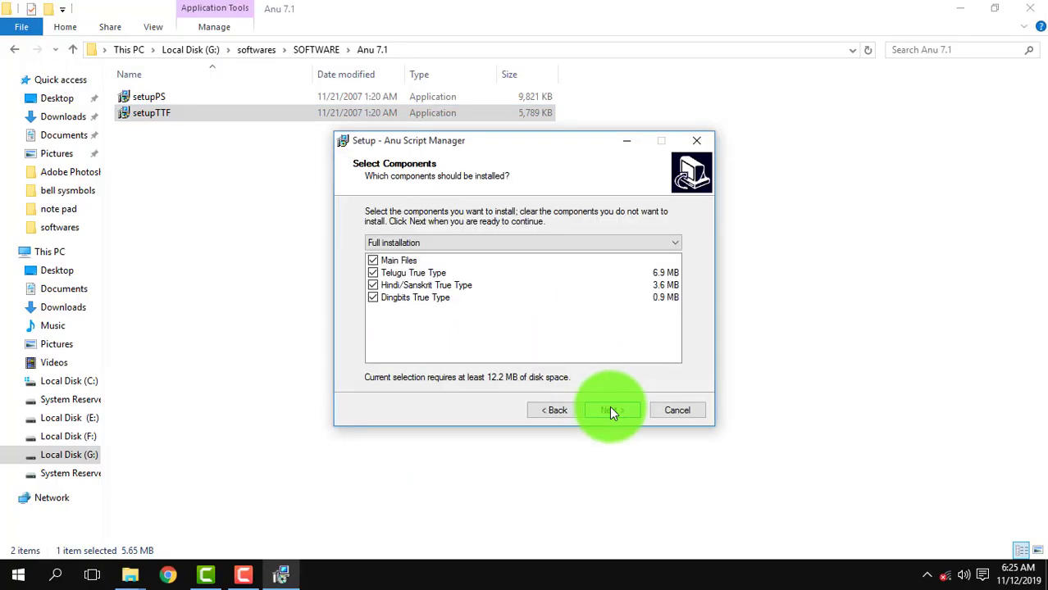
{"action": "left_click", "coordinate": [611, 410]}
{"action": "left_click", "coordinate": [611, 410]}
{"action": "left_click", "coordinate": [611, 410]}
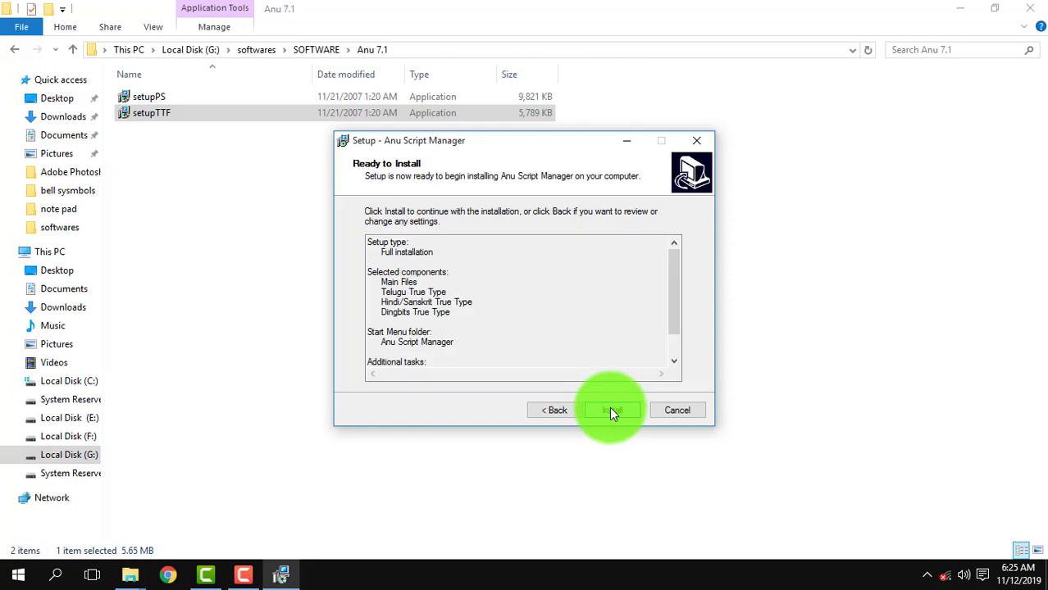
{"action": "left_click", "coordinate": [611, 410]}
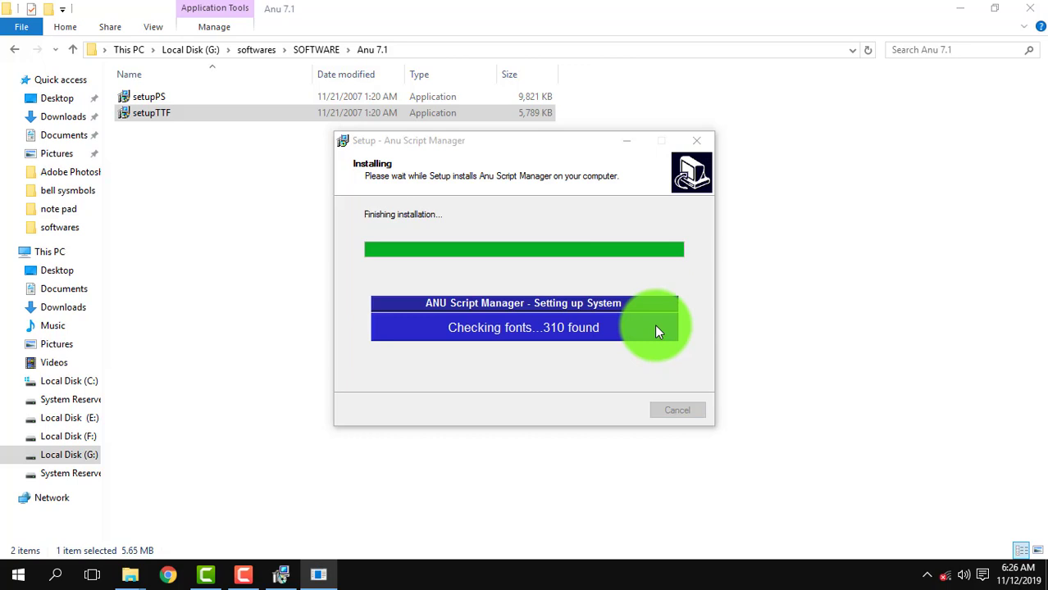
Complete the setupTTF installation, choosing to restart the computer later
{"action": "left_click", "coordinate": [544, 335]}
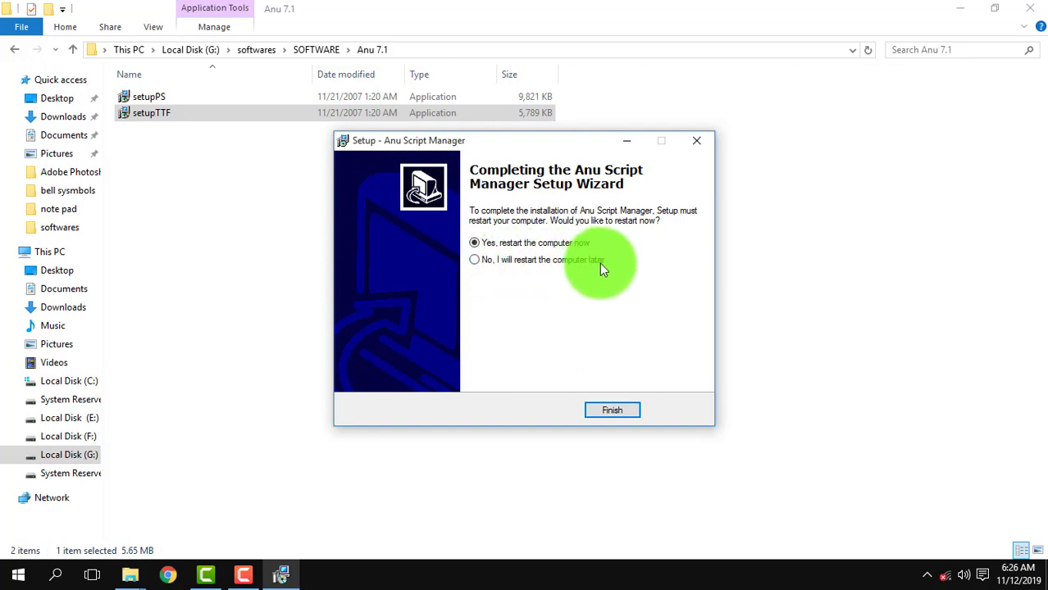
{"action": "left_click", "coordinate": [478, 261]}
{"action": "left_click", "coordinate": [609, 413]}
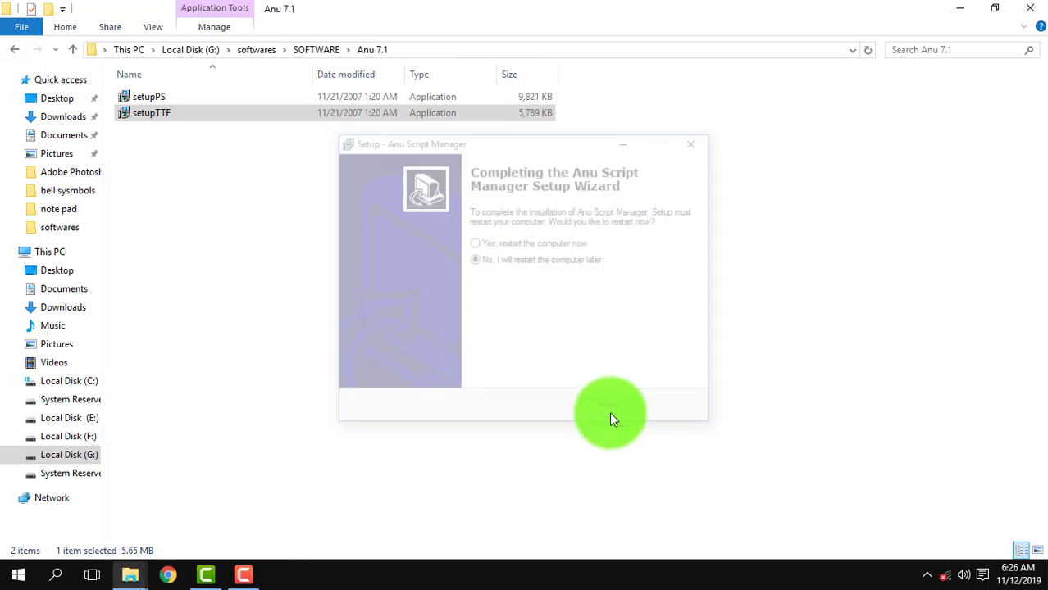
Show the desktop and refresh it
{"action": "left_click", "coordinate": [420, 382]}
{"action": "key", "text": "super+d"}
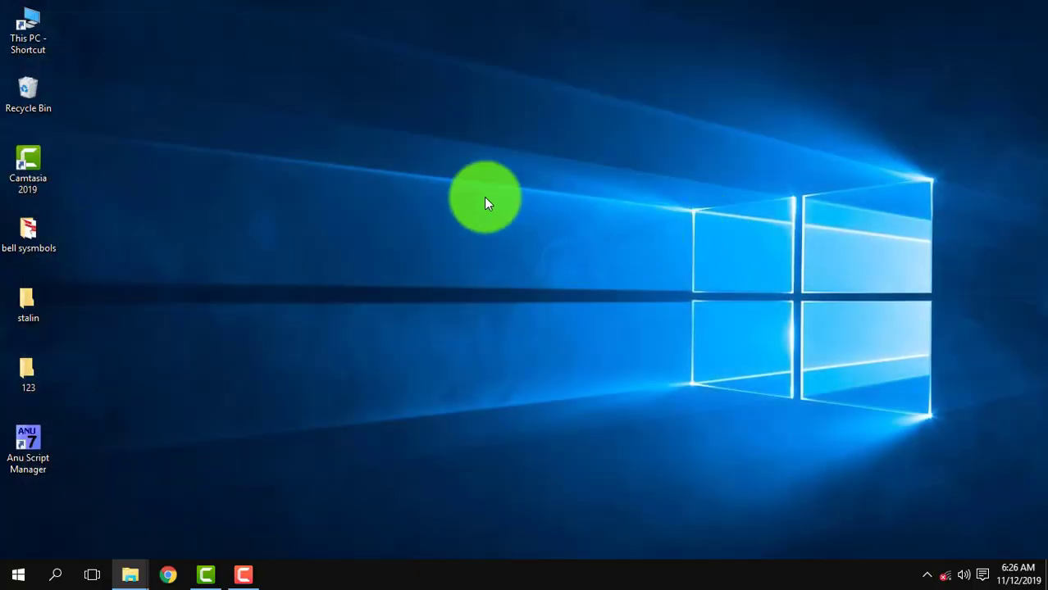
{"action": "right_click", "coordinate": [451, 164]}
{"action": "left_click", "coordinate": [491, 211]}
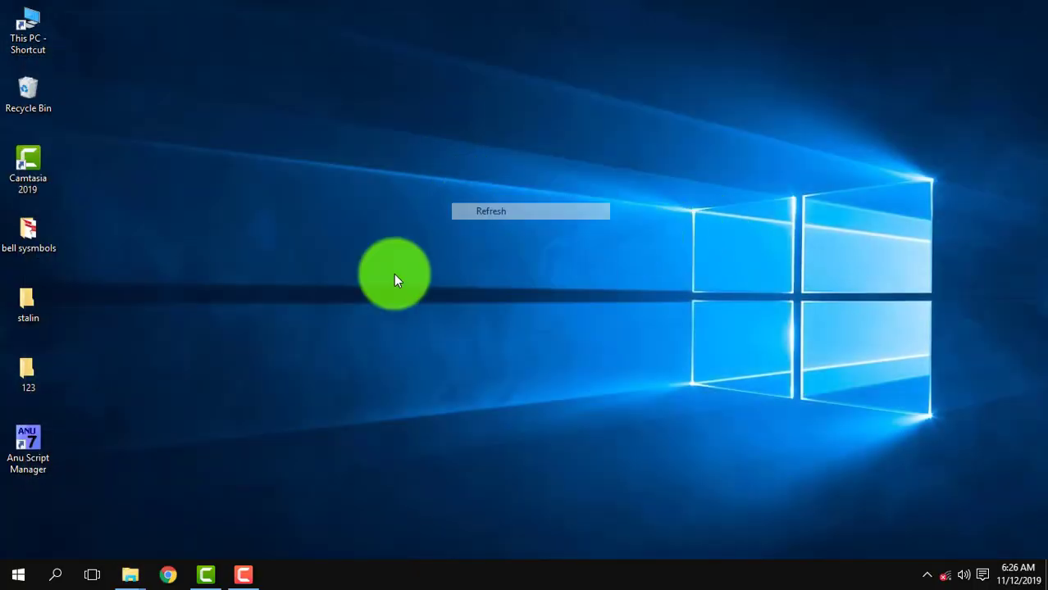
Launch Anu Script Manager from its desktop shortcut and confirm the Apple keyboard layout for Telugu
{"action": "right_click", "coordinate": [26, 443]}
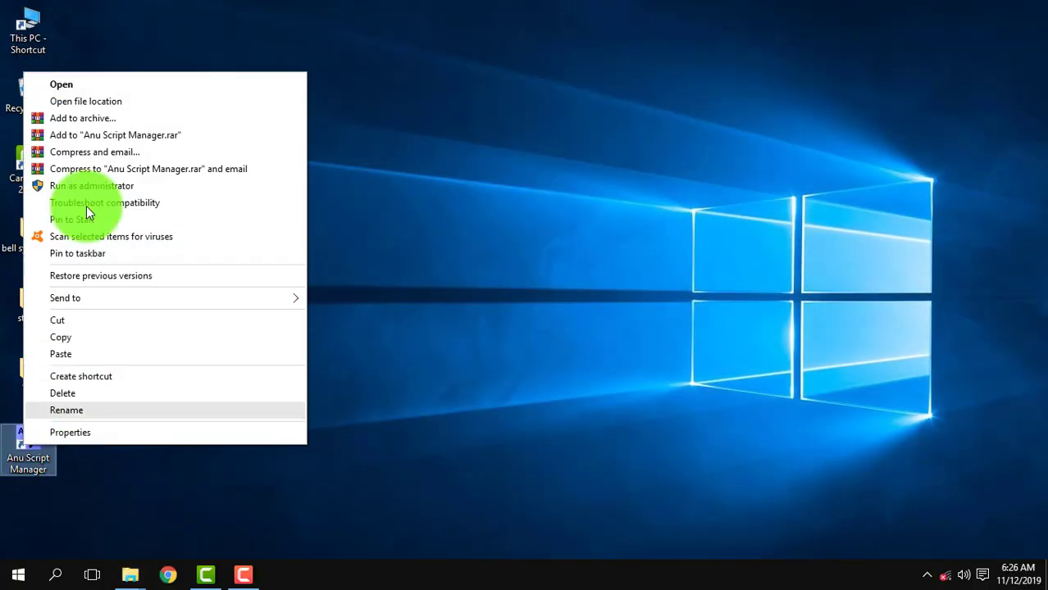
{"action": "left_click", "coordinate": [110, 84]}
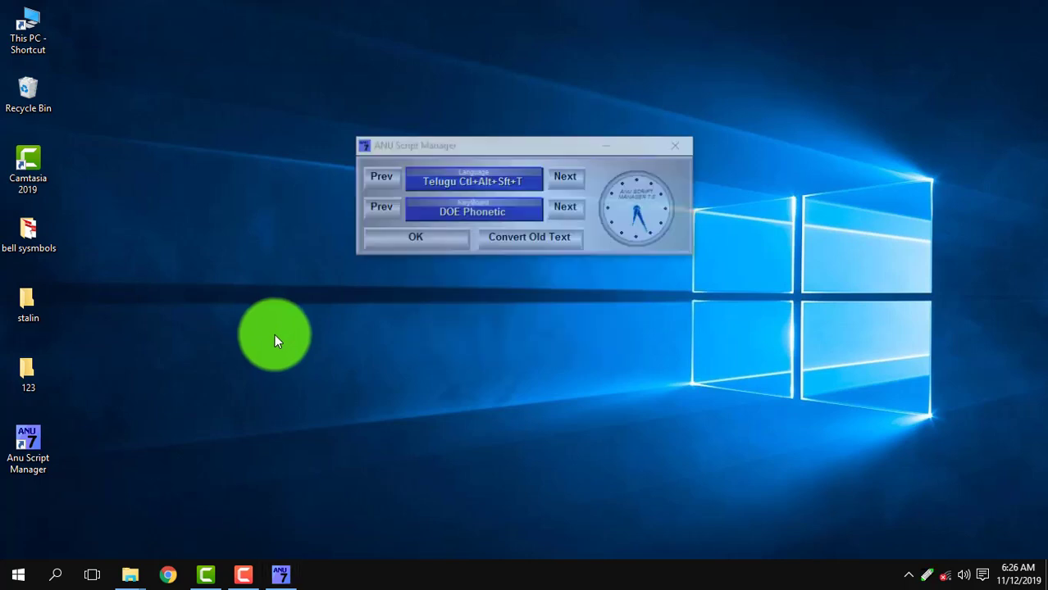
{"action": "left_click", "coordinate": [566, 205]}
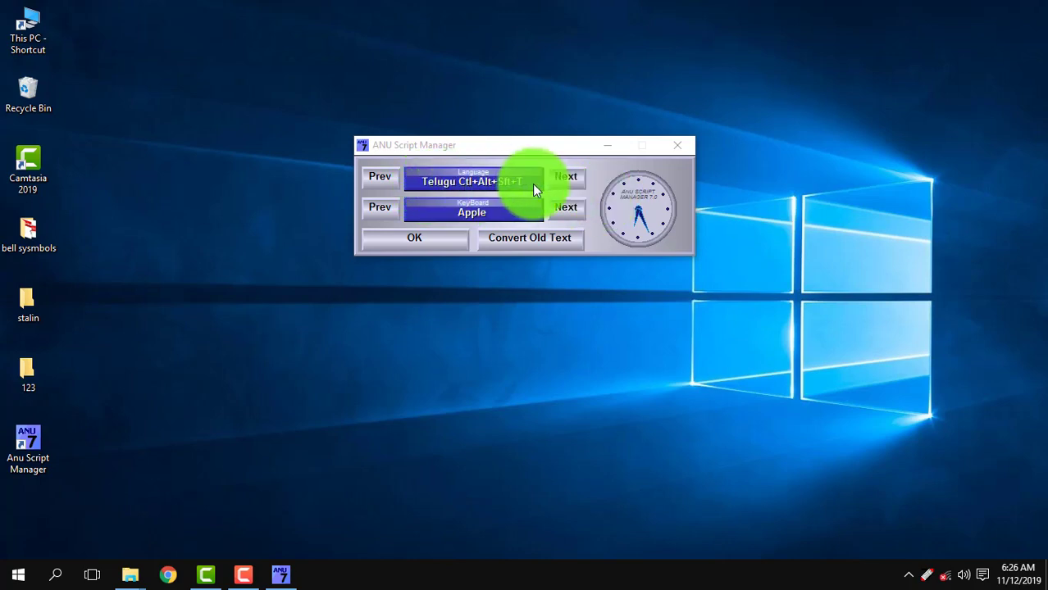
{"action": "left_click", "coordinate": [424, 245]}
Refresh the desktop a couple of times
{"action": "right_click", "coordinate": [413, 237]}
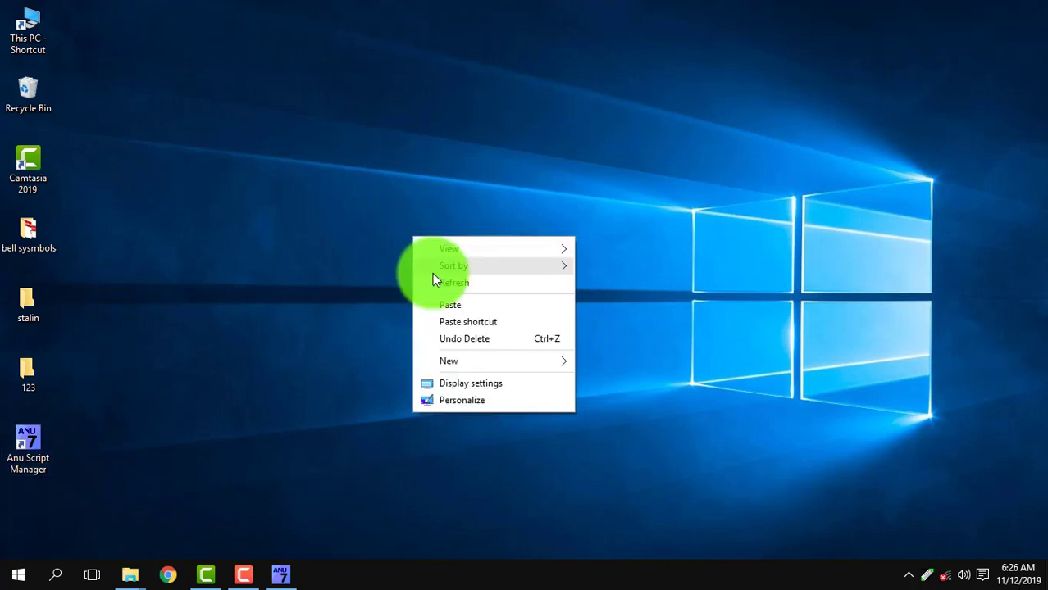
{"action": "right_click", "coordinate": [382, 236]}
{"action": "left_click", "coordinate": [432, 278]}
{"action": "right_click", "coordinate": [371, 196]}
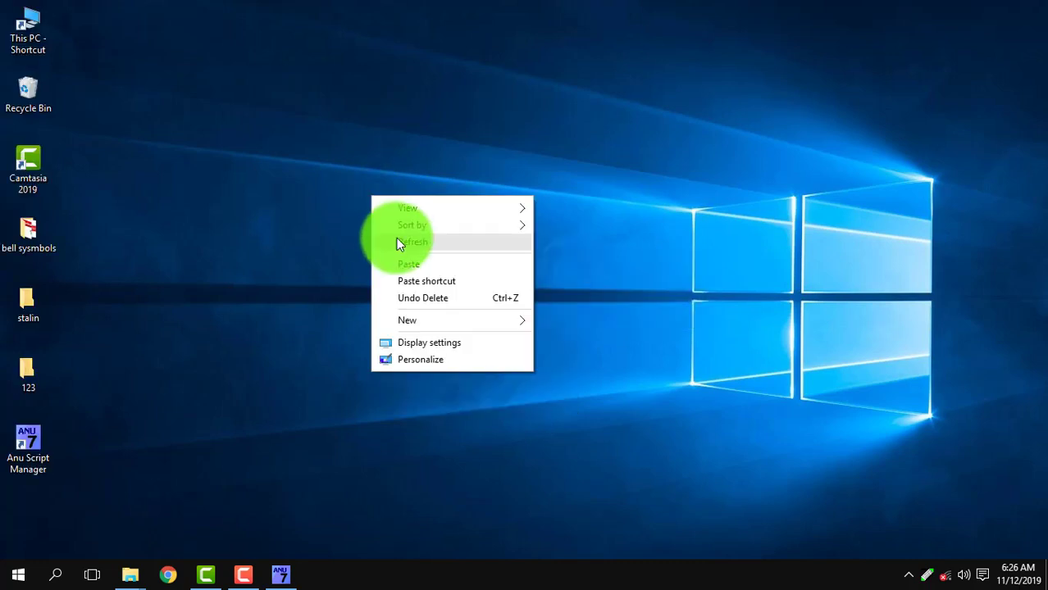
{"action": "left_click", "coordinate": [397, 243]}
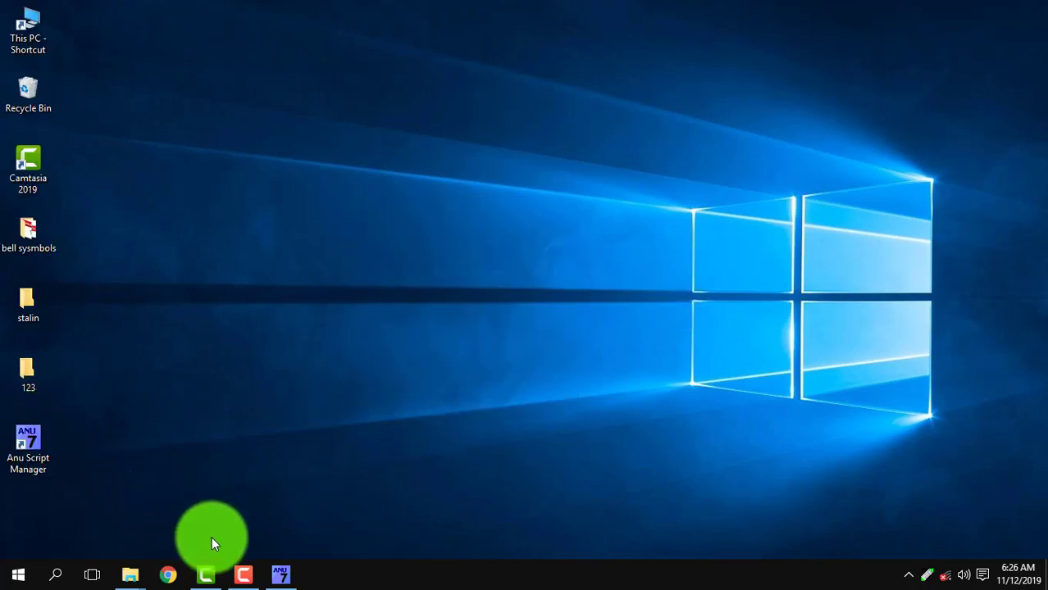
Restore and close the running Anu Script Manager window, and refresh the desktop several times
{"action": "left_click", "coordinate": [280, 574]}
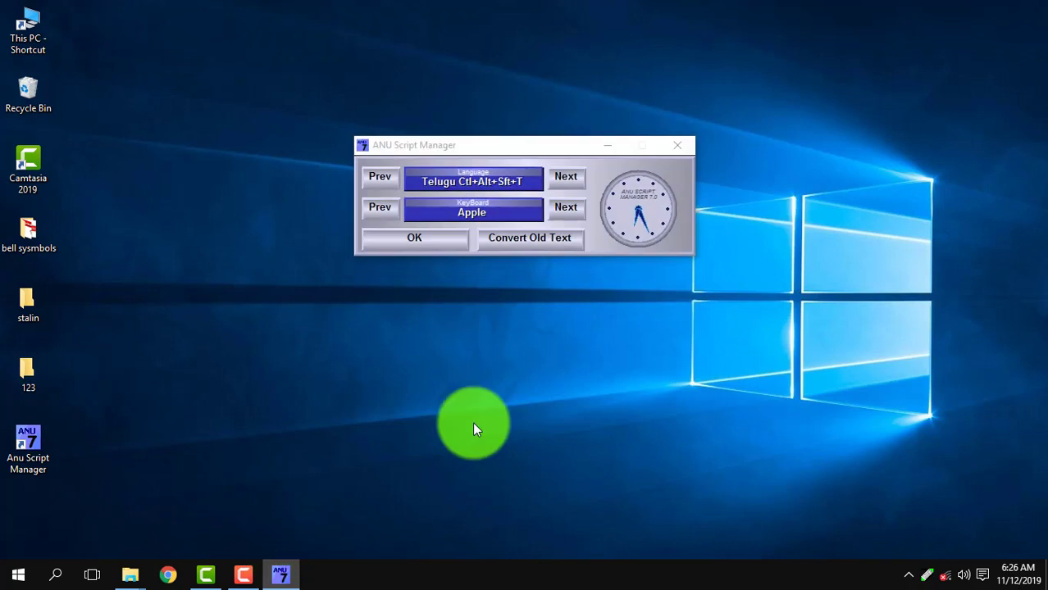
{"action": "left_click", "coordinate": [677, 146]}
{"action": "right_click", "coordinate": [499, 194]}
{"action": "left_click", "coordinate": [515, 234]}
{"action": "right_click", "coordinate": [457, 177]}
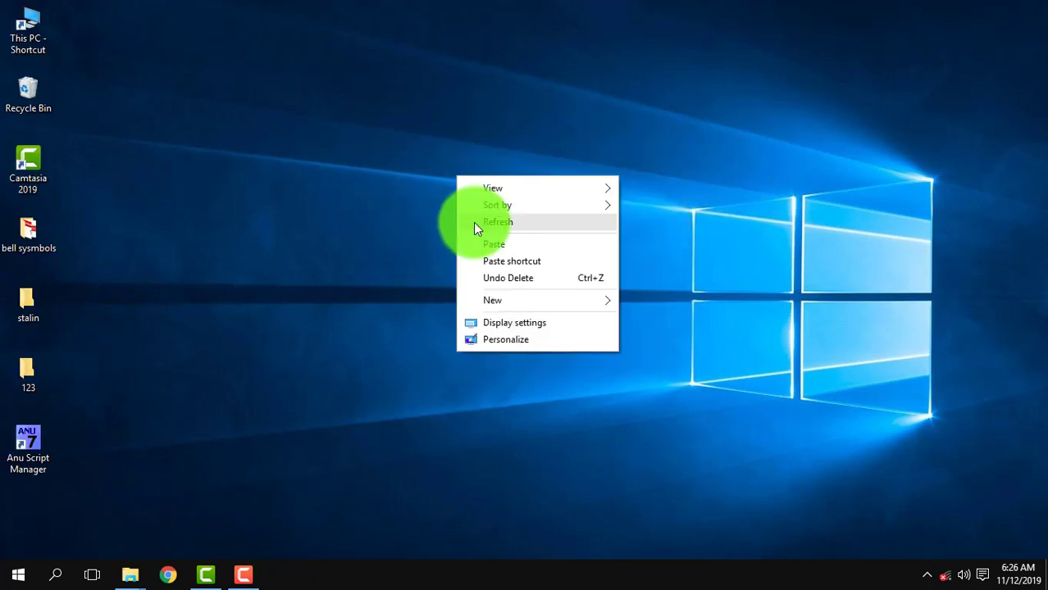
{"action": "left_click", "coordinate": [476, 226]}
{"action": "right_click", "coordinate": [410, 189]}
{"action": "left_click", "coordinate": [428, 233]}
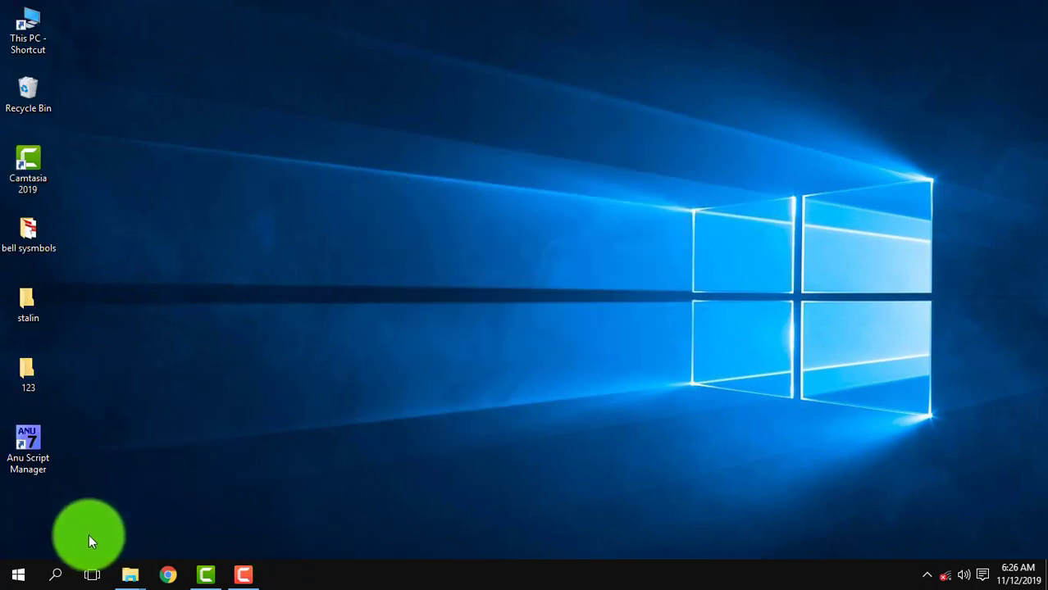
Search Windows for Control Panel and open its list of installed programs for uninstalling
{"action": "left_click", "coordinate": [56, 575]}
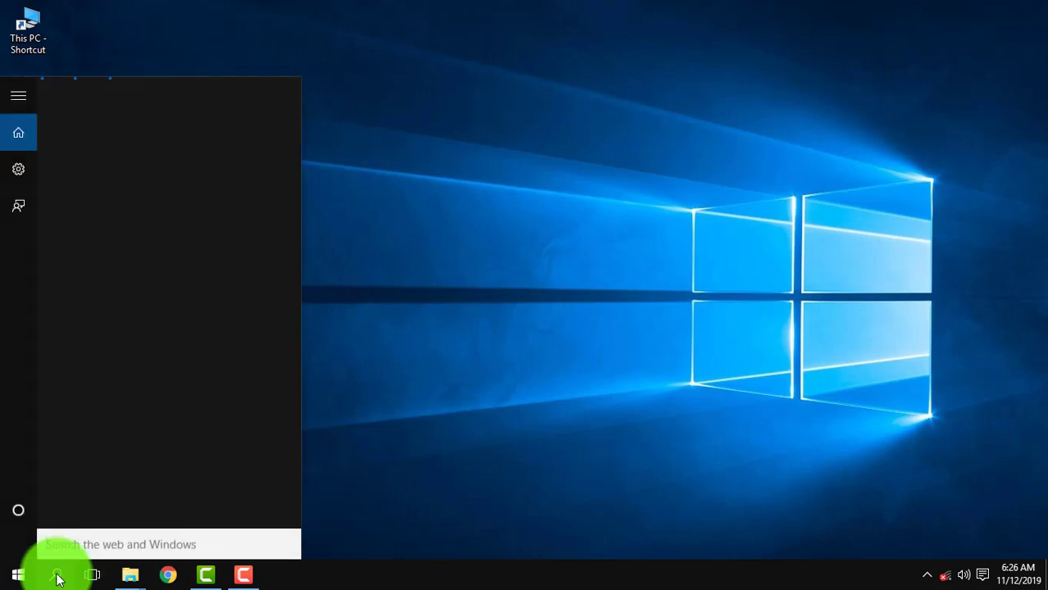
{"action": "type", "text": "cont"}
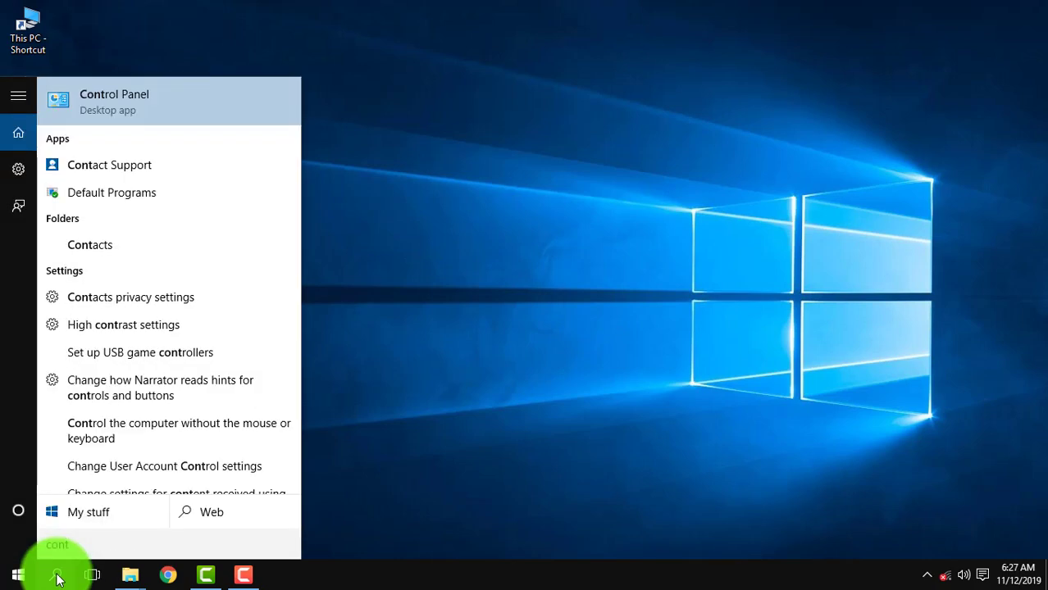
{"action": "left_click", "coordinate": [130, 100]}
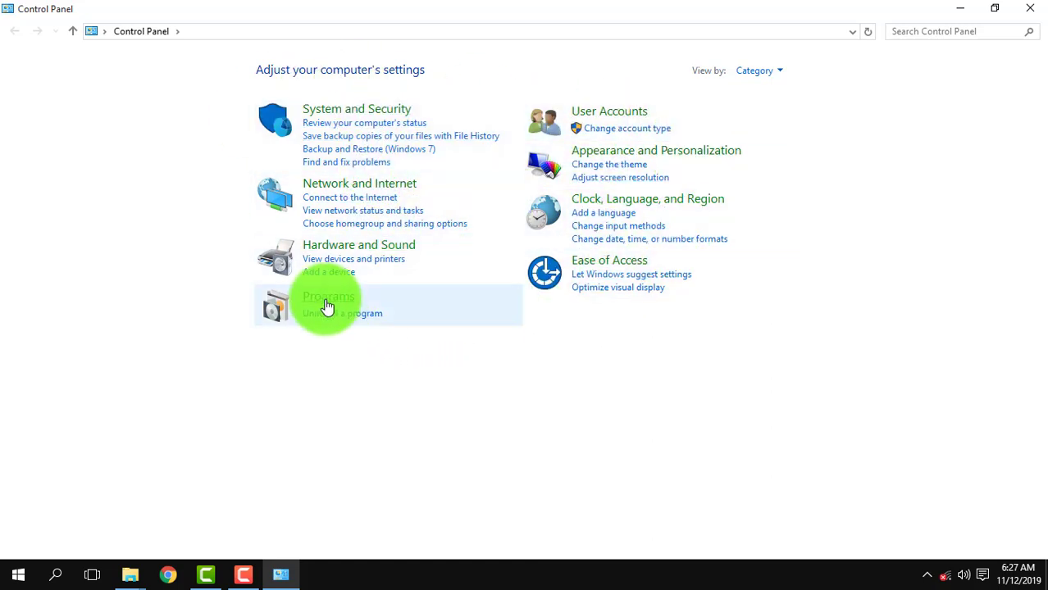
{"action": "left_click", "coordinate": [363, 318]}
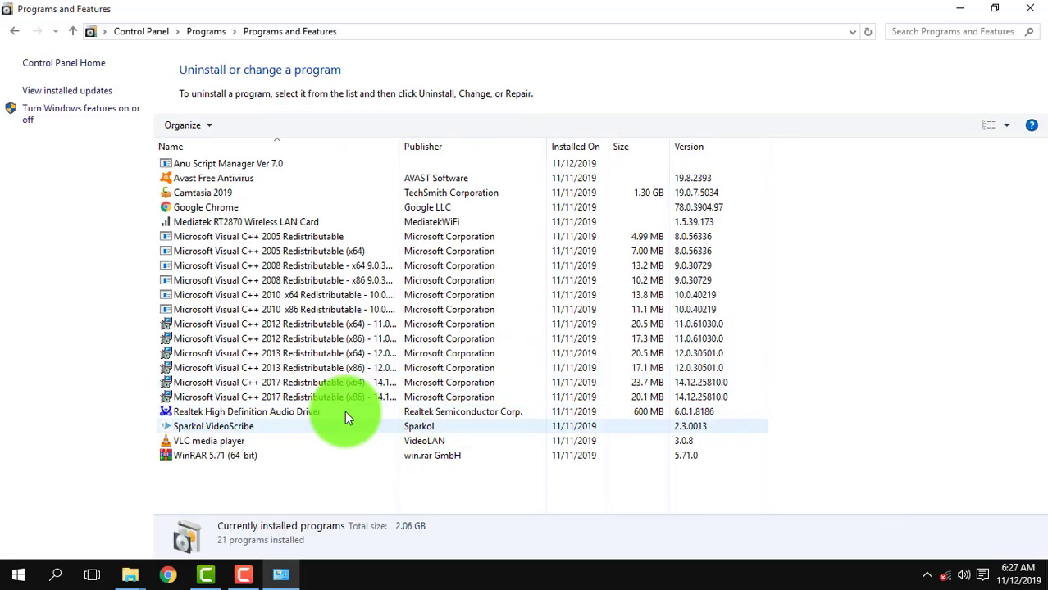
Uninstall Anu Script Manager Ver 7.0 with all its components and close Programs and Features
{"action": "right_click", "coordinate": [236, 163]}
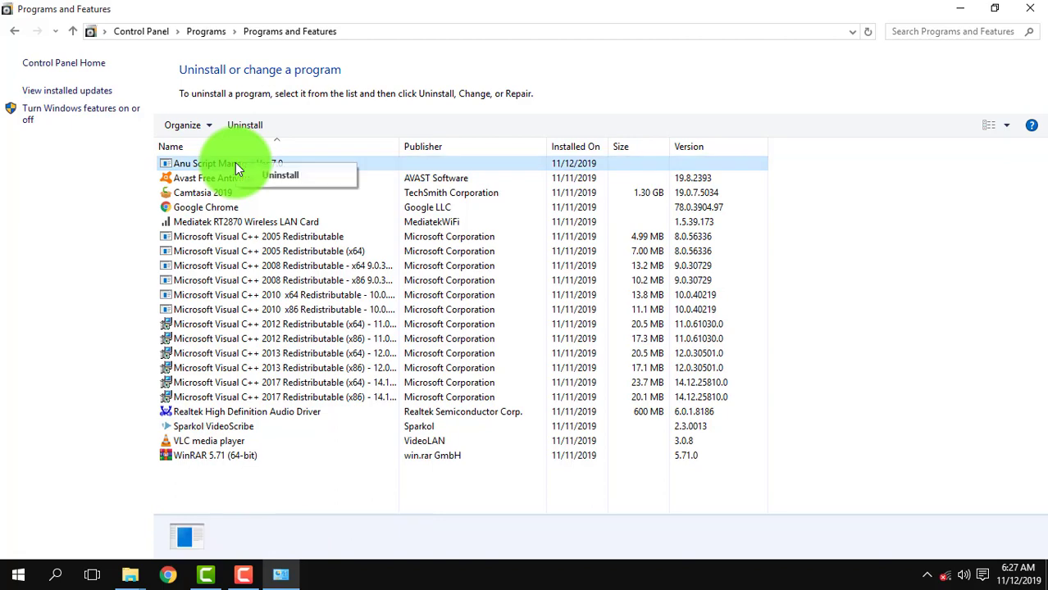
{"action": "left_click", "coordinate": [255, 176]}
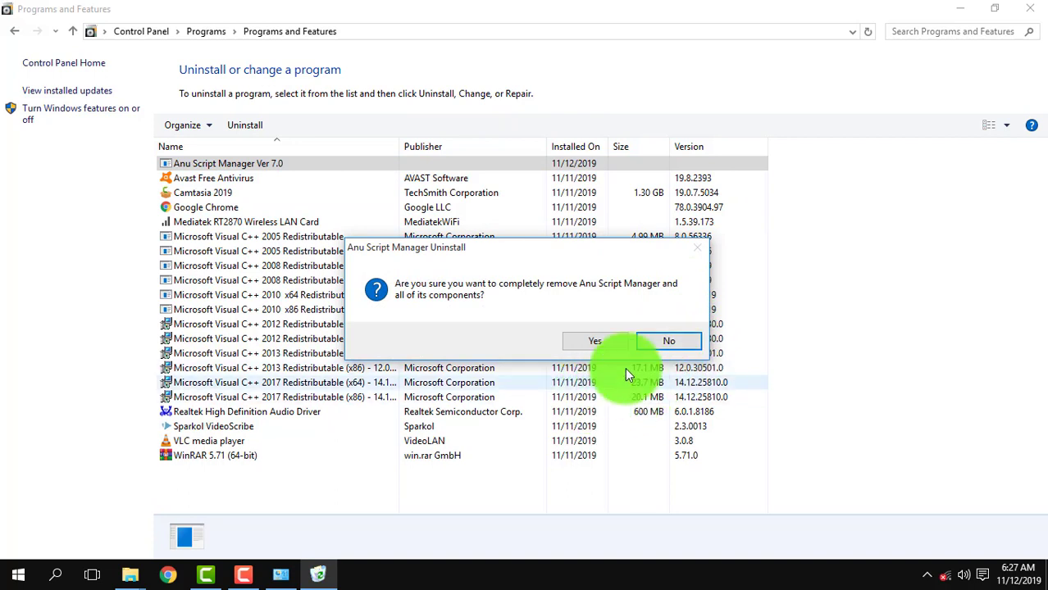
{"action": "left_click", "coordinate": [595, 342]}
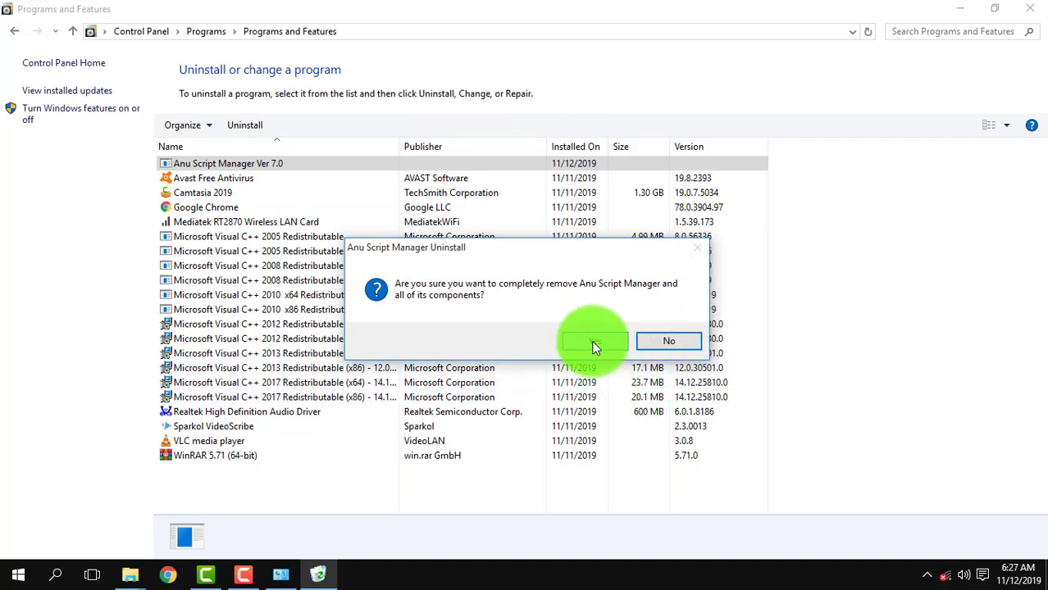
{"action": "left_click", "coordinate": [594, 344]}
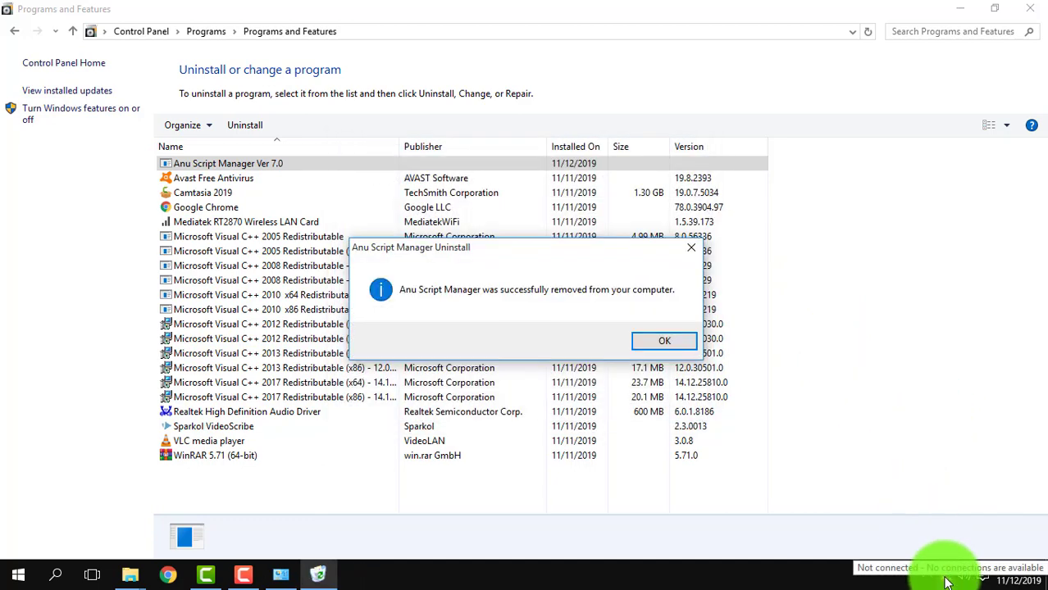
{"action": "left_click", "coordinate": [690, 348]}
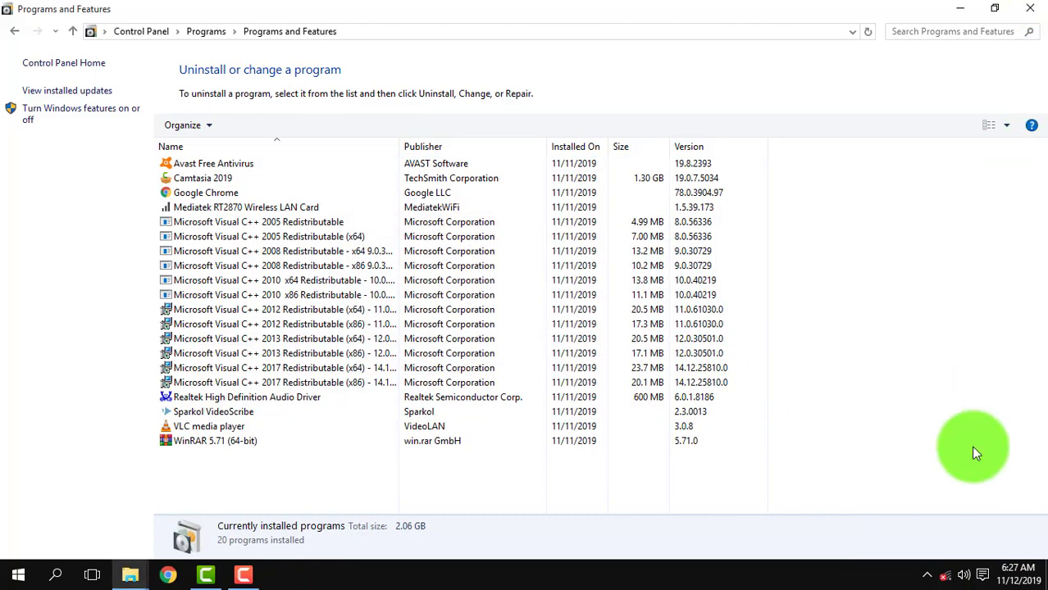
{"action": "key", "text": "alt+F4"}
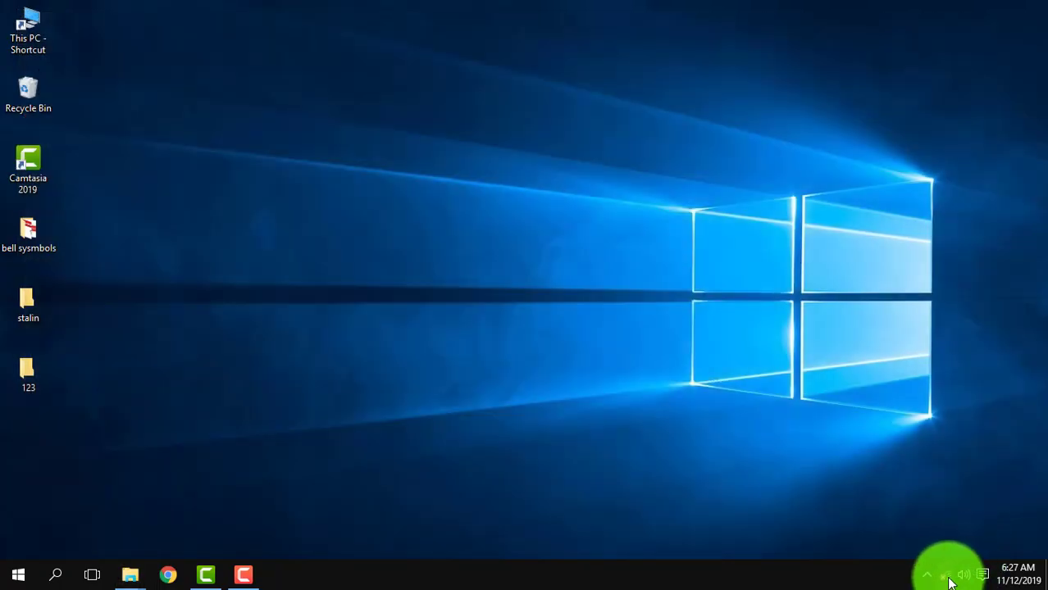
Examine the network status, hidden icons, speaker volume and Action Center in the notification area
{"action": "left_click", "coordinate": [947, 577]}
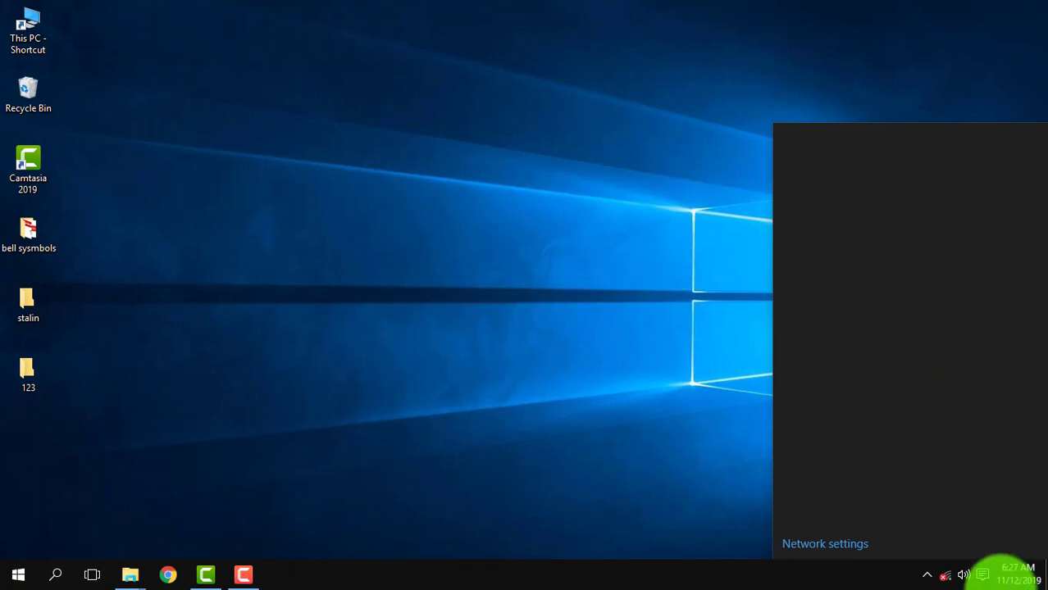
{"action": "left_click", "coordinate": [482, 303]}
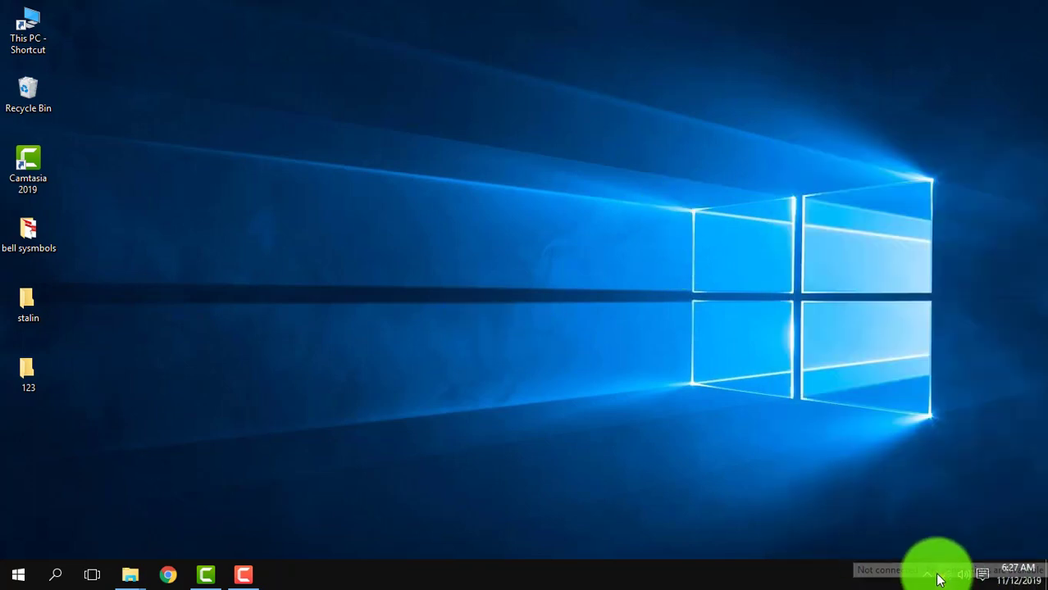
{"action": "left_click", "coordinate": [943, 577]}
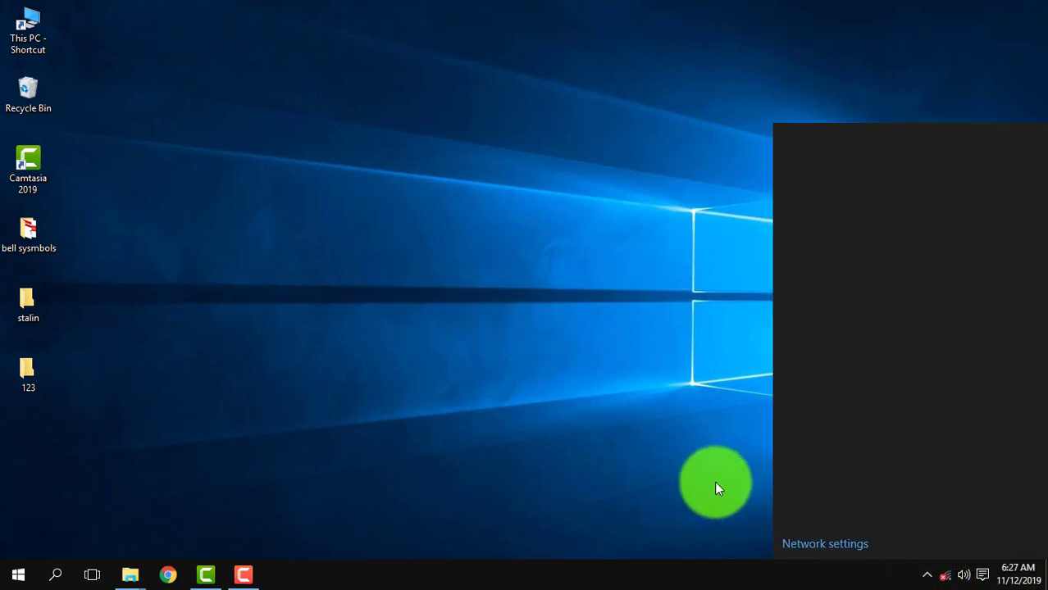
{"action": "left_click", "coordinate": [715, 481]}
{"action": "left_click", "coordinate": [927, 575]}
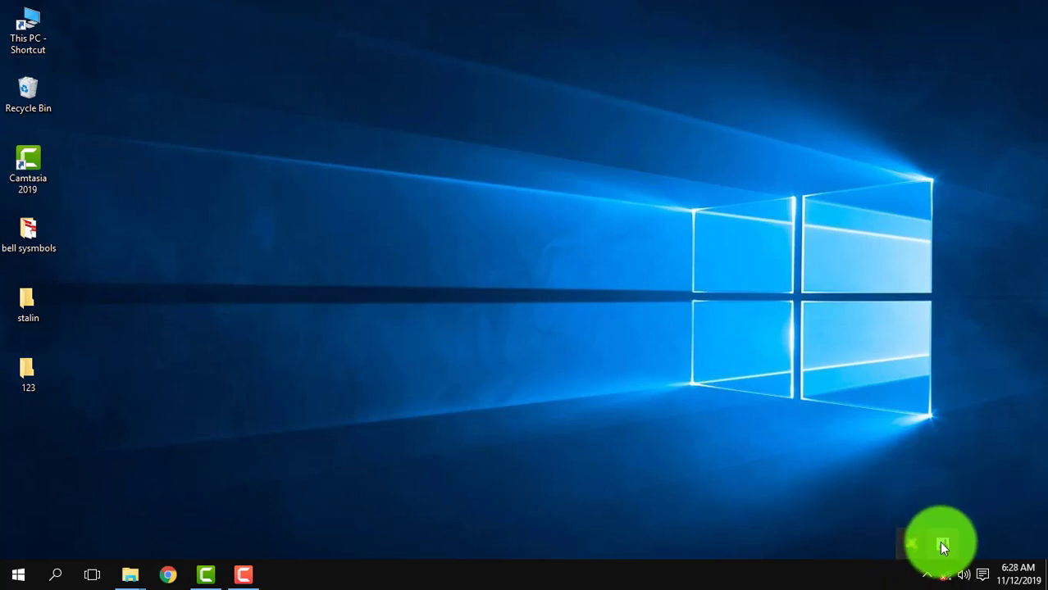
{"action": "left_click", "coordinate": [968, 578]}
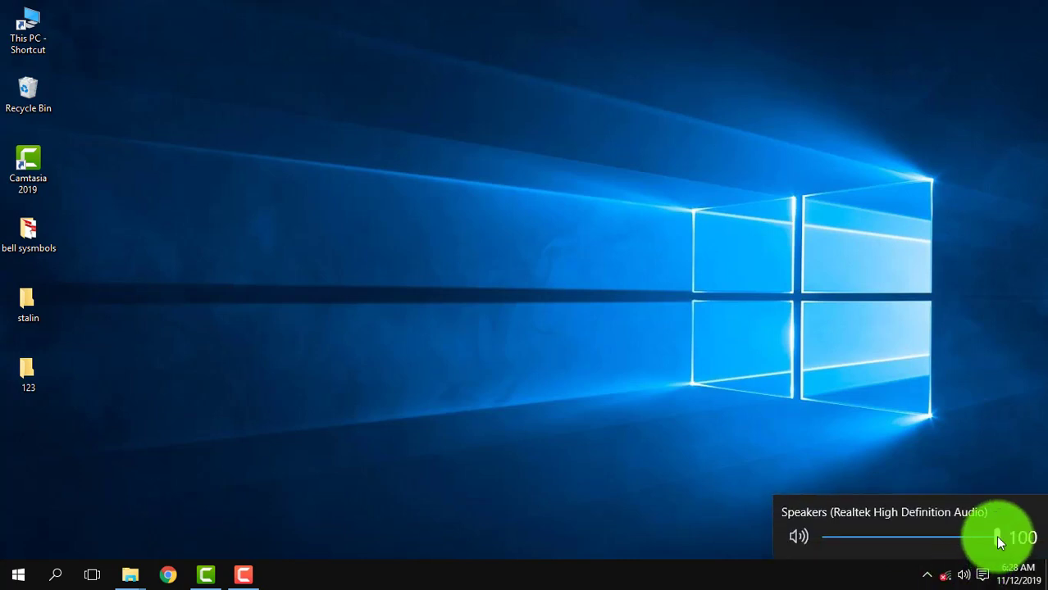
{"action": "left_click_drag", "start_coordinate": [996, 536], "coordinate": [1024, 537]}
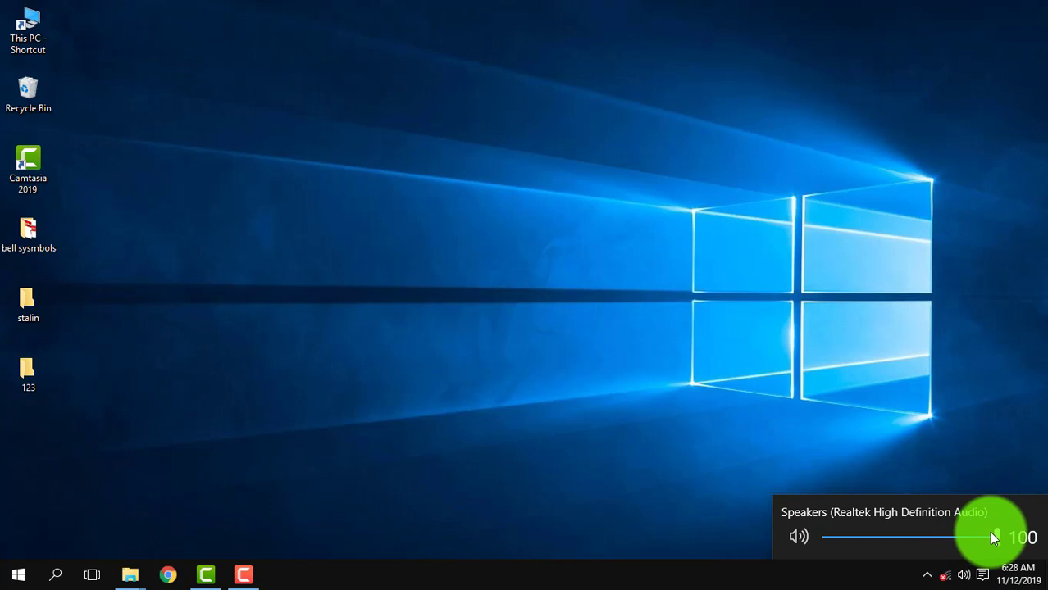
{"action": "left_click", "coordinate": [983, 575]}
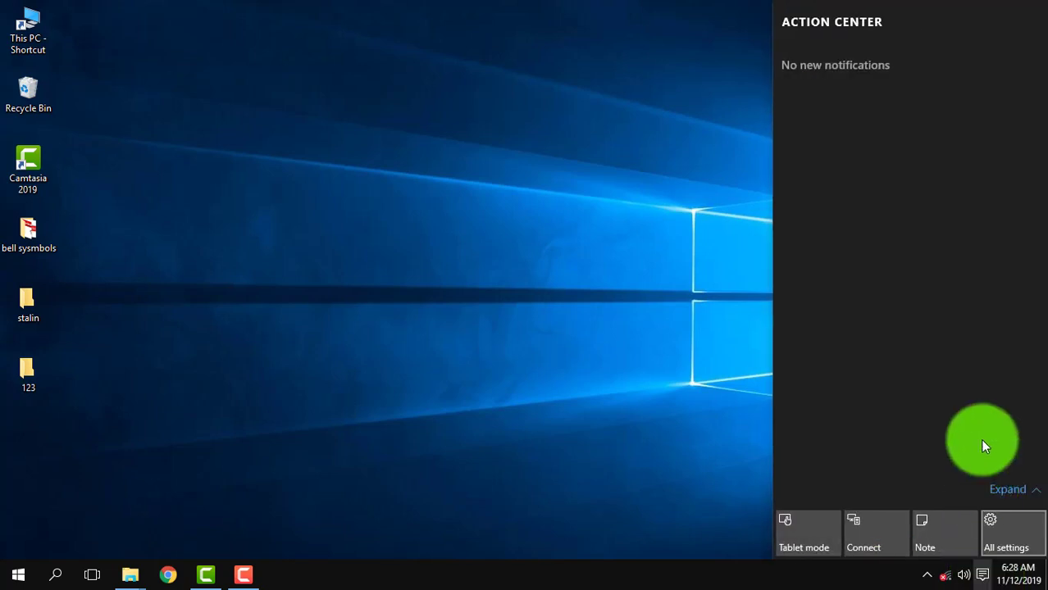
Dismiss the Action Center, reopen it to check for notifications and its quick actions, and dismiss it again
{"action": "left_click", "coordinate": [638, 178]}
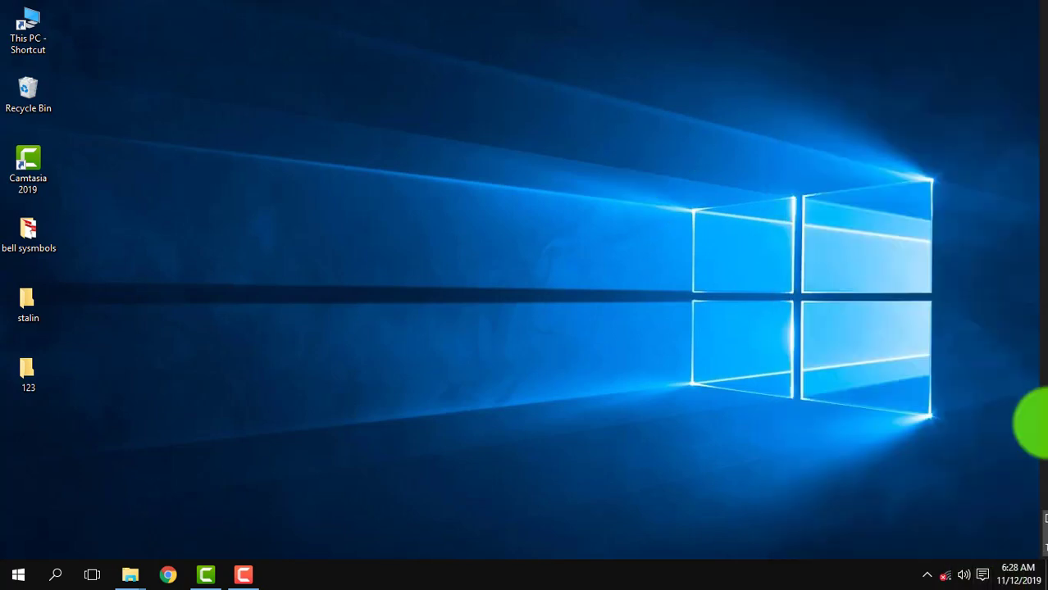
{"action": "left_click", "coordinate": [984, 575]}
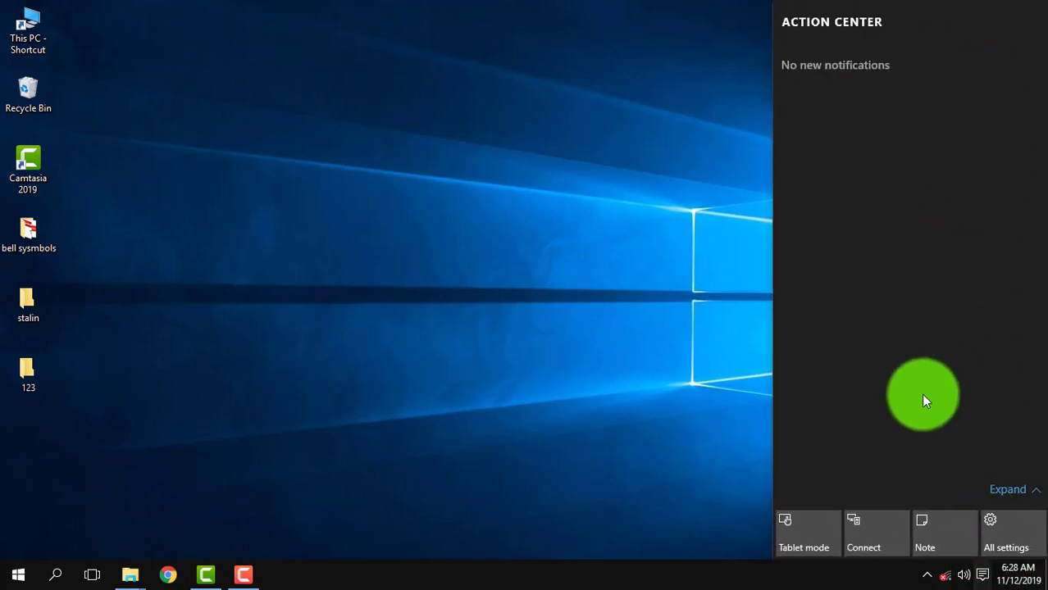
{"action": "left_click", "coordinate": [435, 237]}
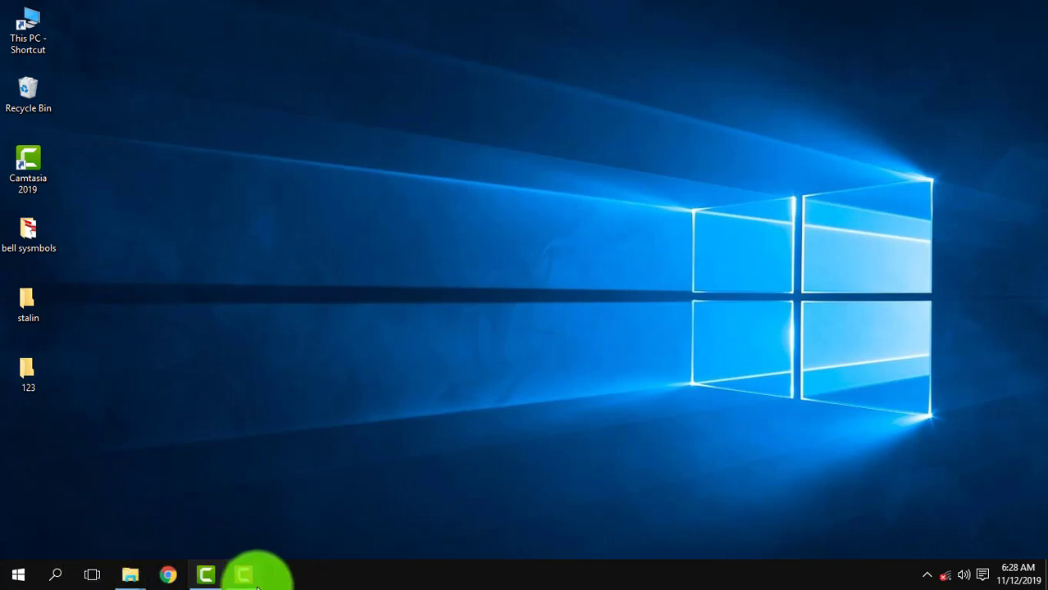
View Google Chrome's jump list of recently closed pages and tasks, dismiss it and refresh the desktop
{"action": "right_click", "coordinate": [167, 576]}
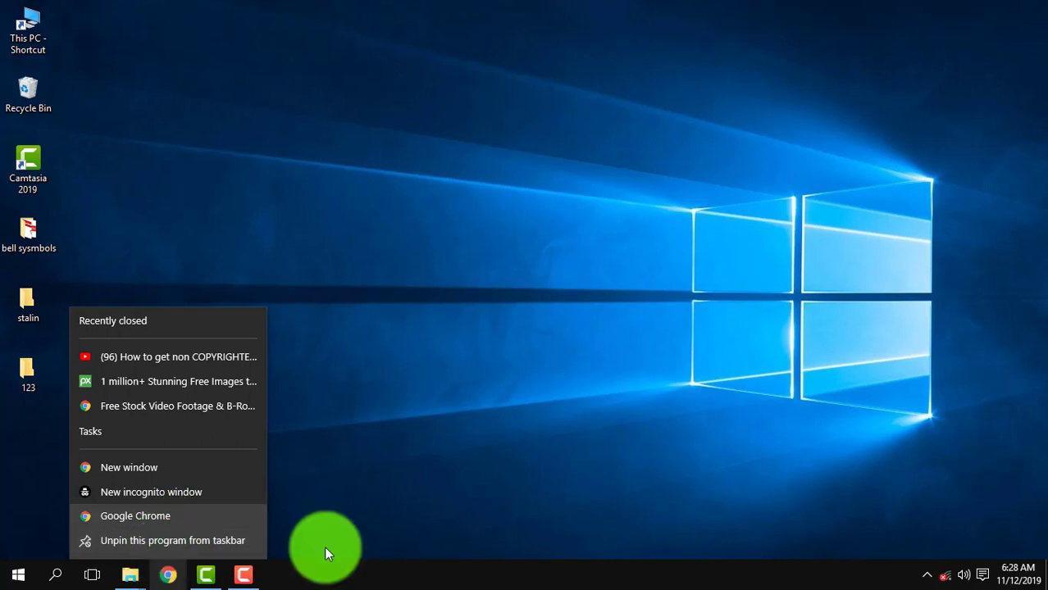
{"action": "right_click", "coordinate": [474, 212]}
{"action": "left_click", "coordinate": [508, 256]}
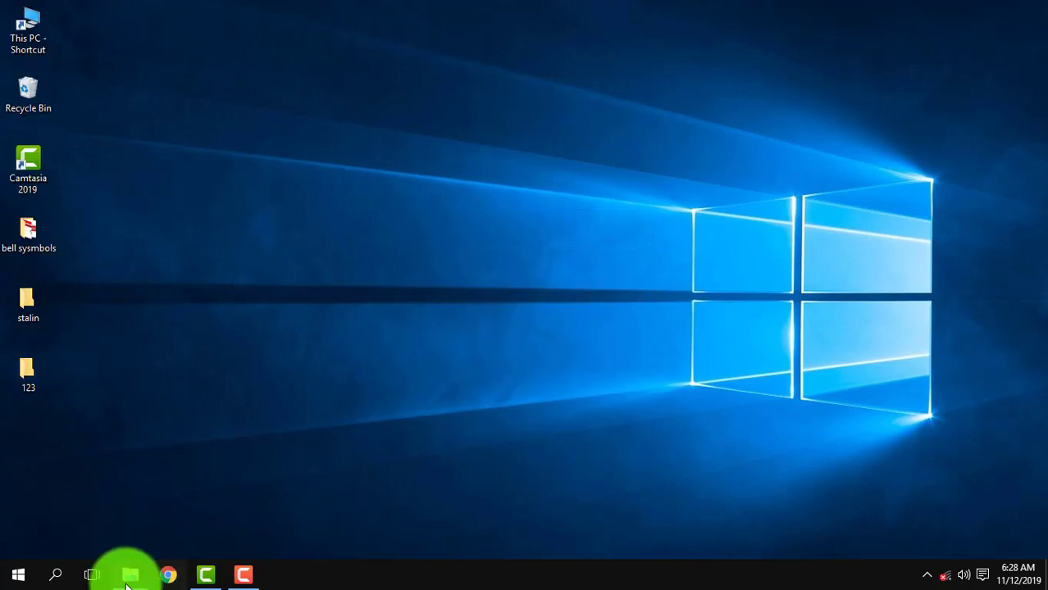
Browse the full alphabetical list of installed apps in the Start menu from beginning to end
{"action": "left_click", "coordinate": [18, 574]}
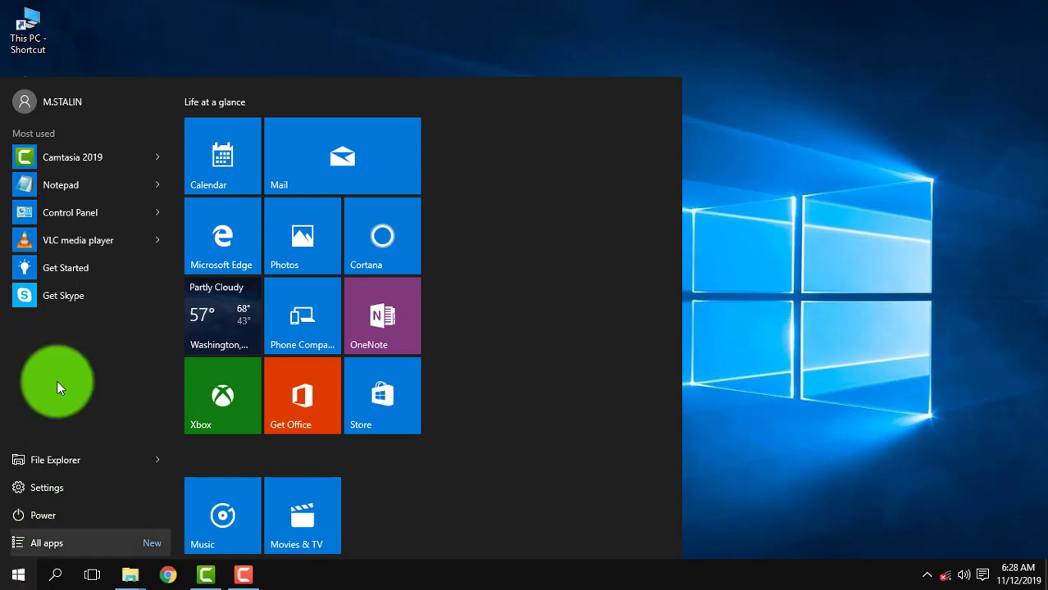
{"action": "left_click", "coordinate": [50, 542]}
{"action": "scroll", "coordinate": [59, 283], "scroll_direction": "down", "scroll_amount": 3}
{"action": "scroll", "coordinate": [59, 284], "scroll_direction": "down", "scroll_amount": 10}
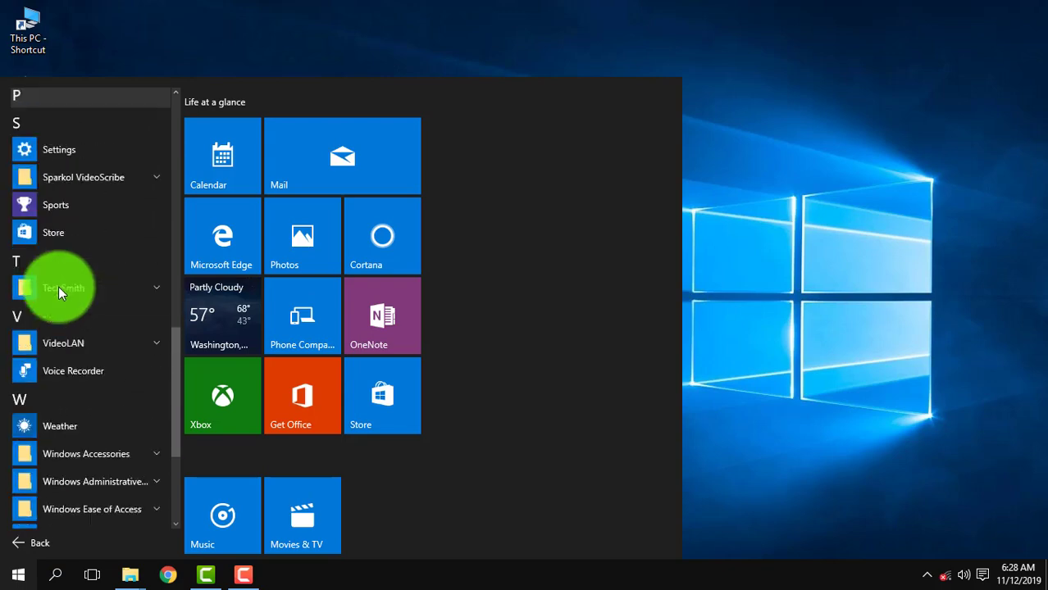
{"action": "scroll", "coordinate": [59, 286], "scroll_direction": "up", "scroll_amount": 10}
{"action": "scroll", "coordinate": [61, 286], "scroll_direction": "up", "scroll_amount": 3}
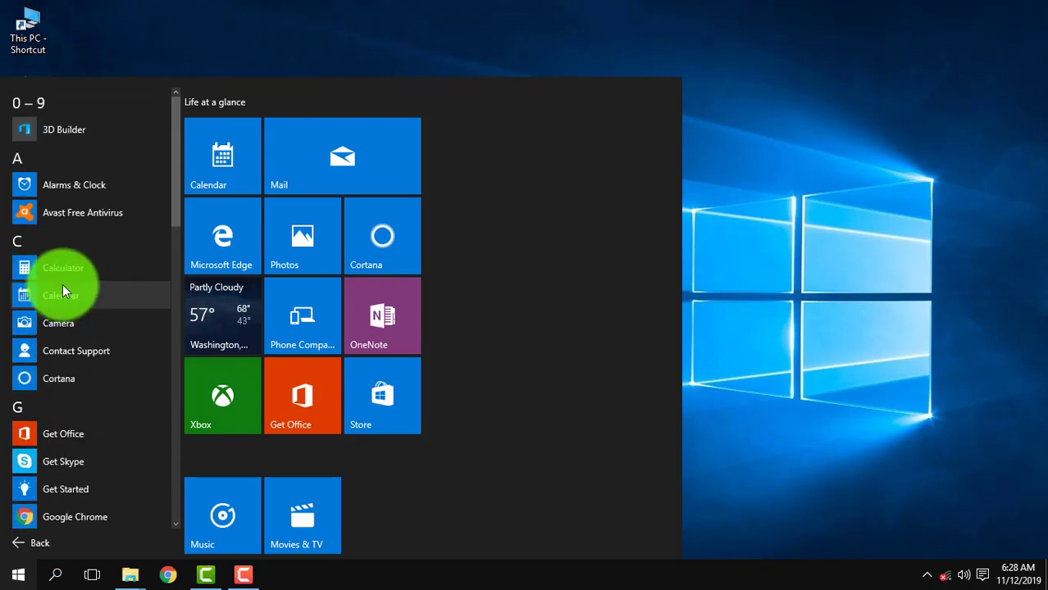
{"action": "scroll", "coordinate": [62, 284], "scroll_direction": "down", "scroll_amount": 10}
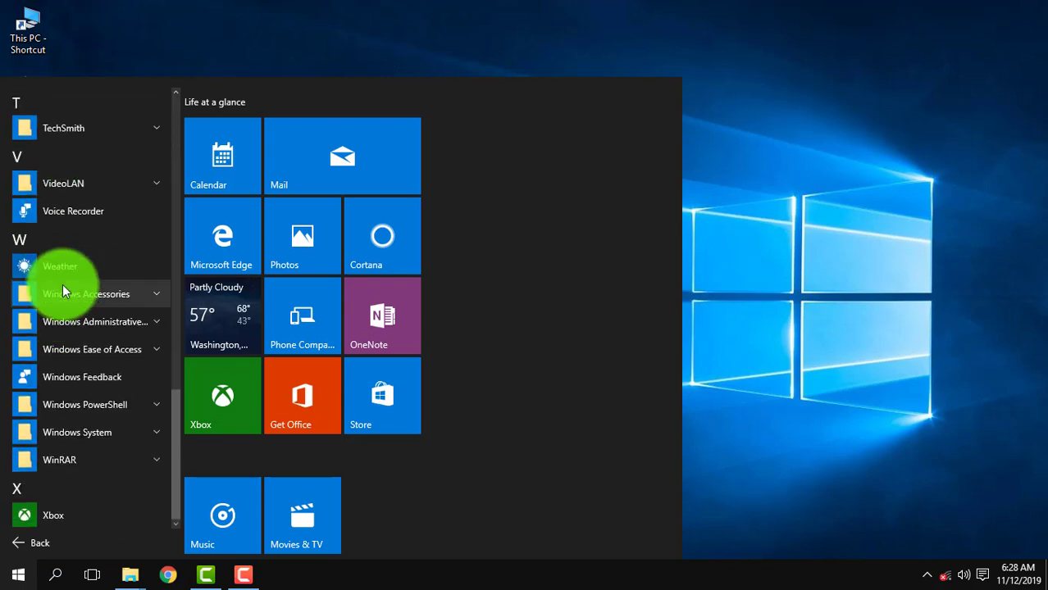
Dismiss the Start menu and refresh the desktop several times
{"action": "right_click", "coordinate": [745, 119]}
{"action": "left_click", "coordinate": [768, 162]}
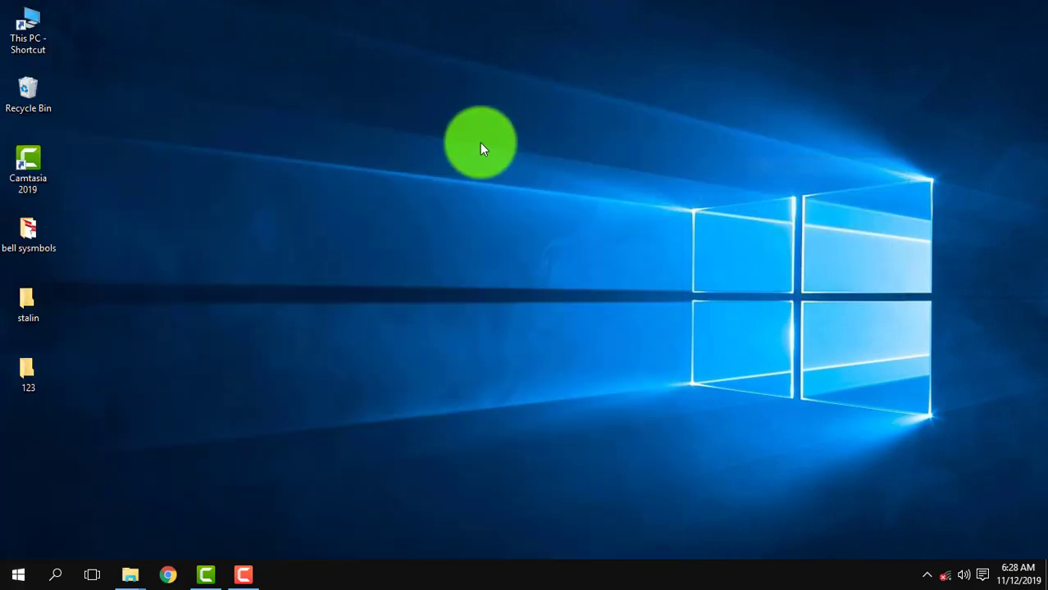
{"action": "right_click", "coordinate": [482, 148]}
{"action": "left_click", "coordinate": [517, 188]}
{"action": "right_click", "coordinate": [478, 158]}
{"action": "left_click", "coordinate": [496, 202]}
{"action": "right_click", "coordinate": [436, 176]}
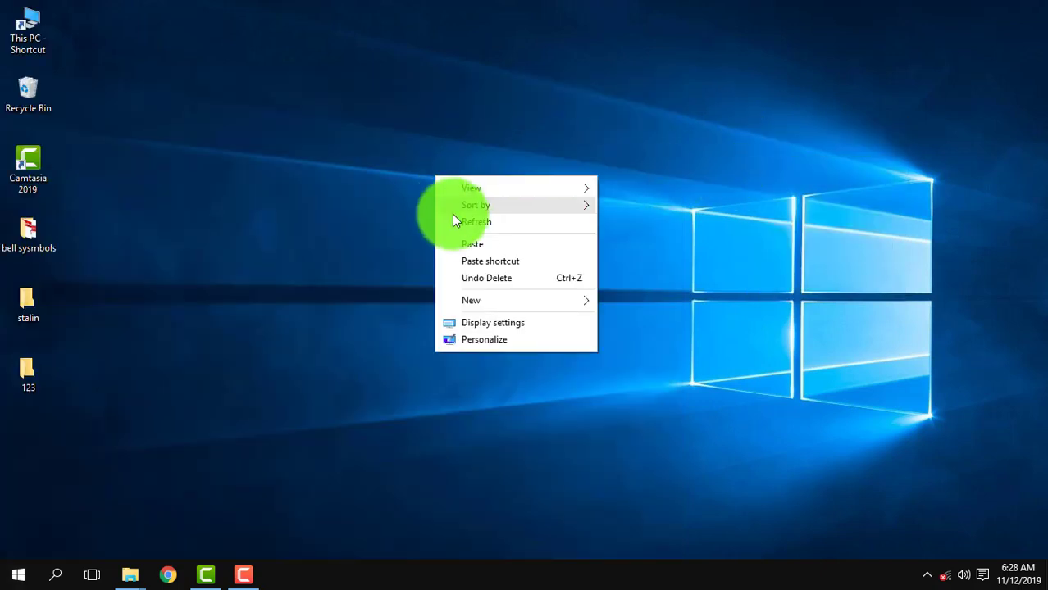
{"action": "left_click", "coordinate": [456, 222]}
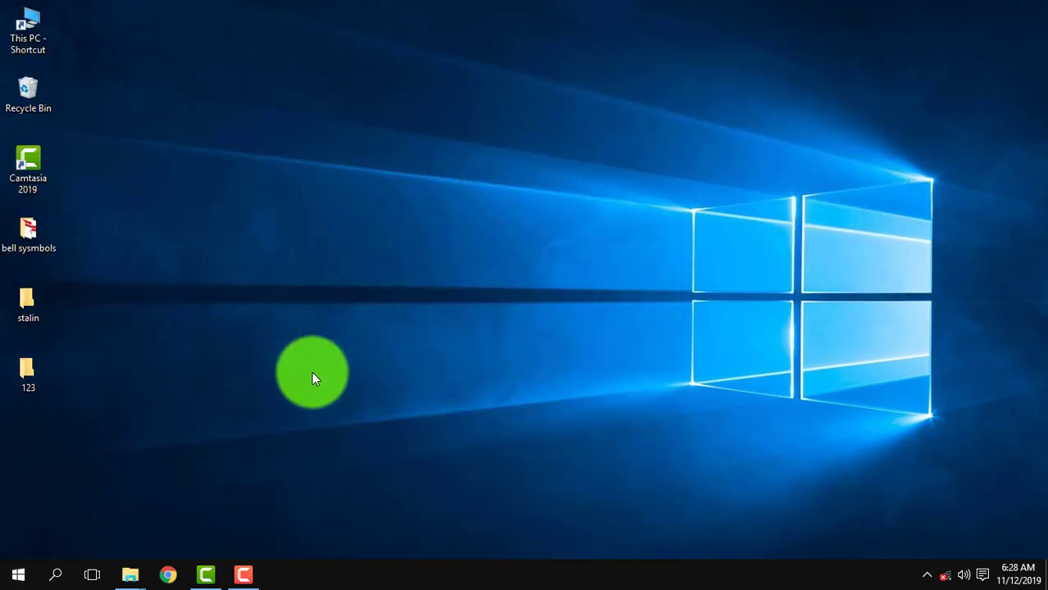
Look through the complete installed apps list in the Start menu once more and dismiss the menu
{"action": "left_click", "coordinate": [19, 576]}
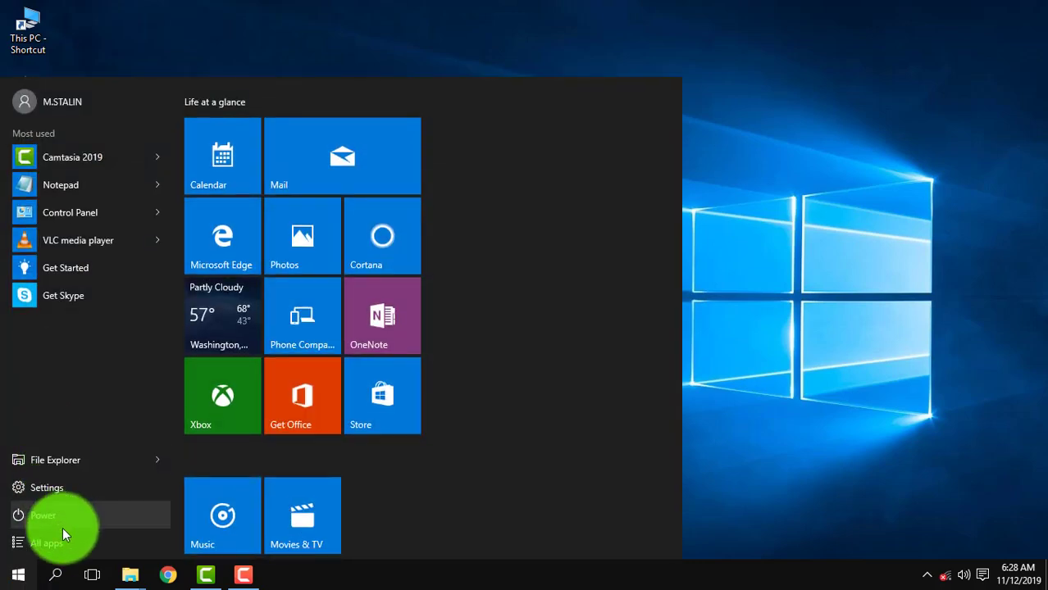
{"action": "left_click", "coordinate": [61, 538]}
{"action": "scroll", "coordinate": [72, 311], "scroll_direction": "down", "scroll_amount": 10}
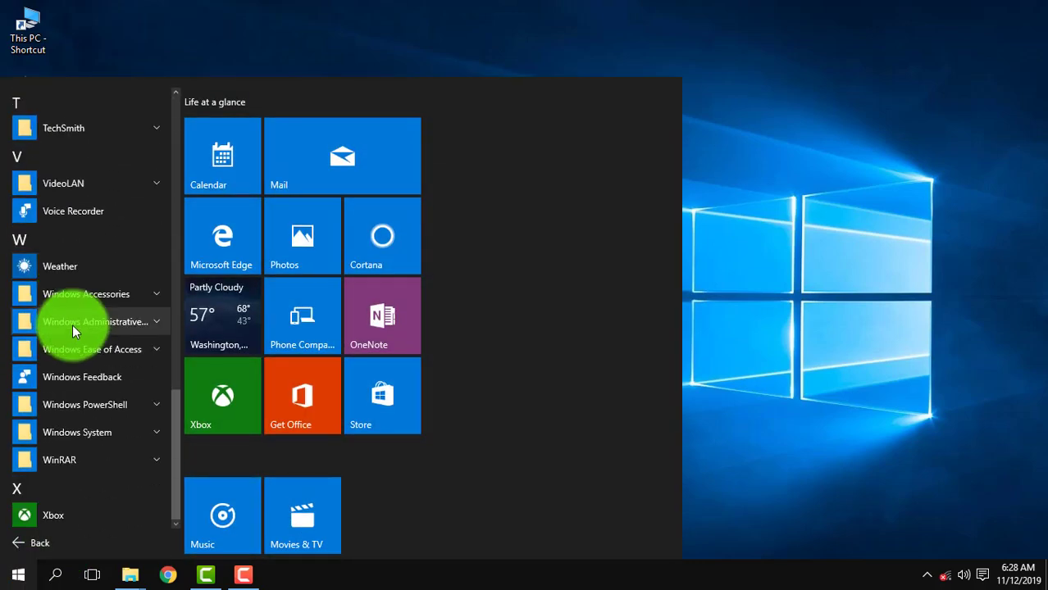
{"action": "scroll", "coordinate": [76, 327], "scroll_direction": "up", "scroll_amount": 10}
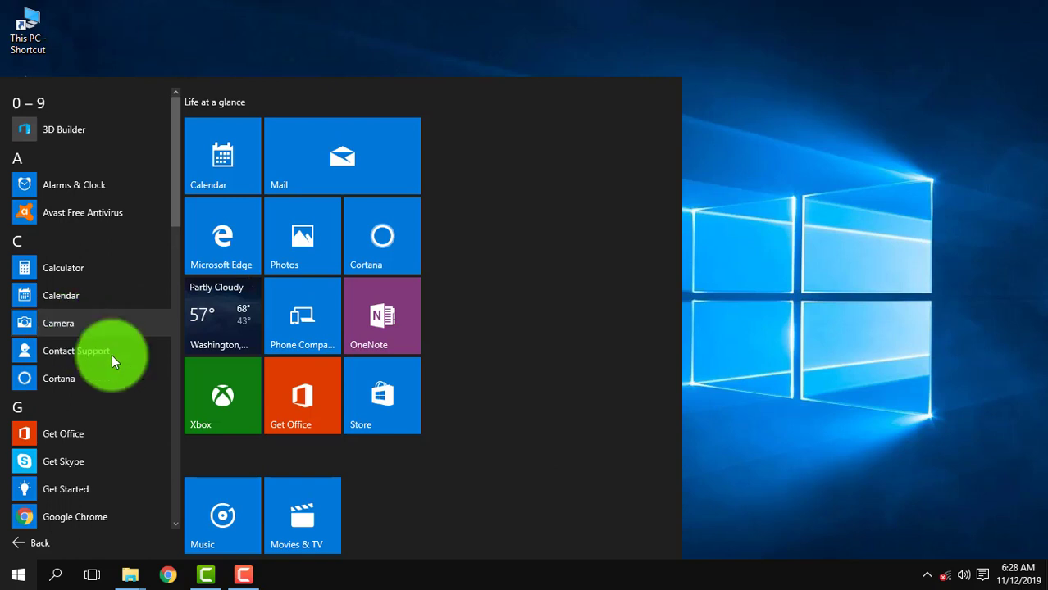
{"action": "left_click", "coordinate": [775, 290]}
Refresh the empty desktop area five times in a row
{"action": "right_click", "coordinate": [638, 223]}
{"action": "left_click", "coordinate": [657, 271]}
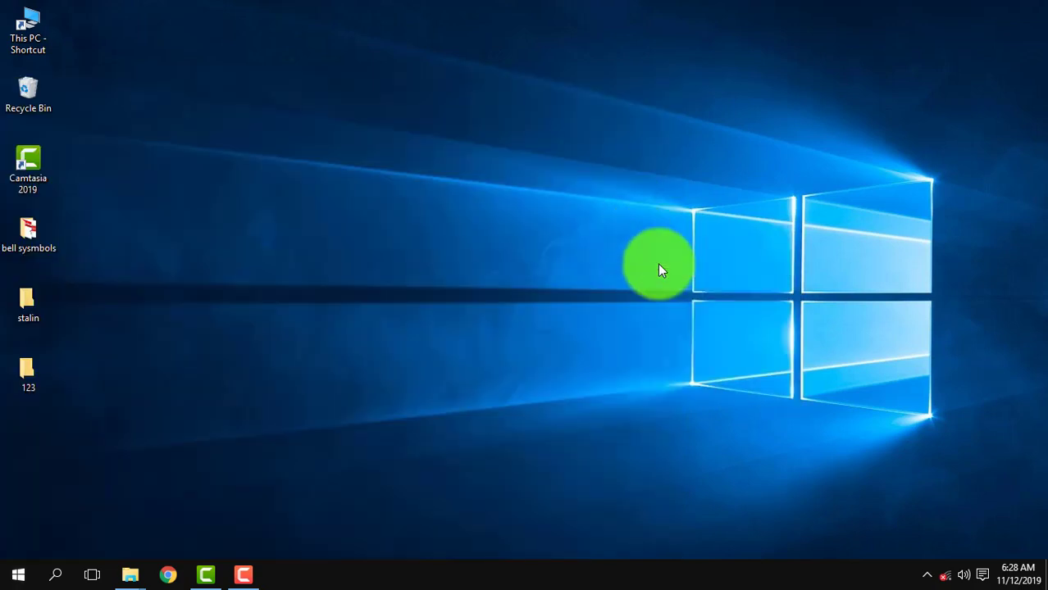
{"action": "right_click", "coordinate": [371, 150]}
{"action": "left_click", "coordinate": [398, 199]}
{"action": "right_click", "coordinate": [393, 183]}
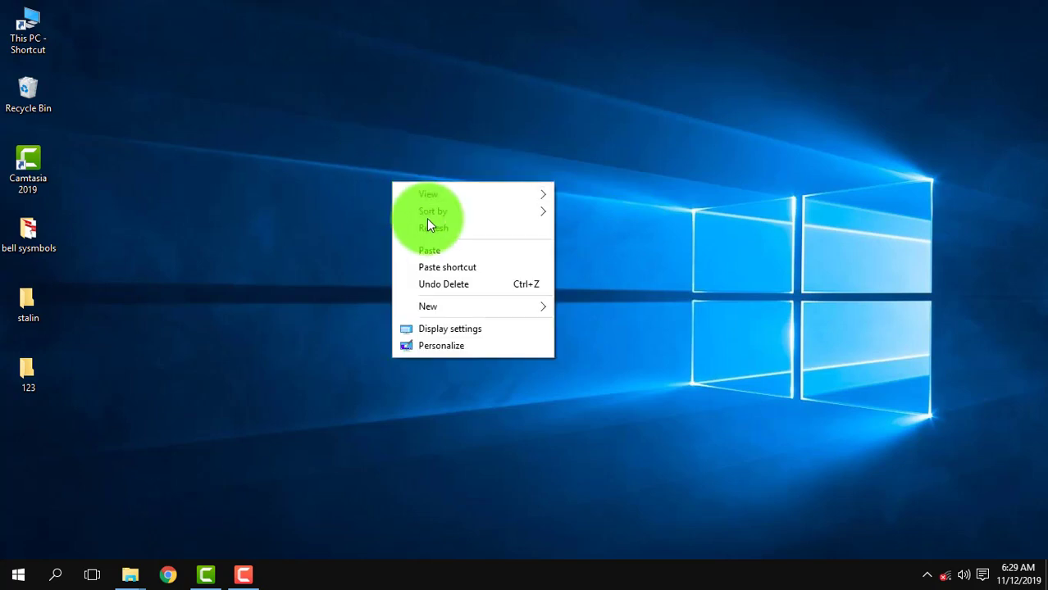
{"action": "left_click", "coordinate": [429, 227]}
{"action": "right_click", "coordinate": [416, 202]}
{"action": "left_click", "coordinate": [435, 243]}
{"action": "right_click", "coordinate": [422, 211]}
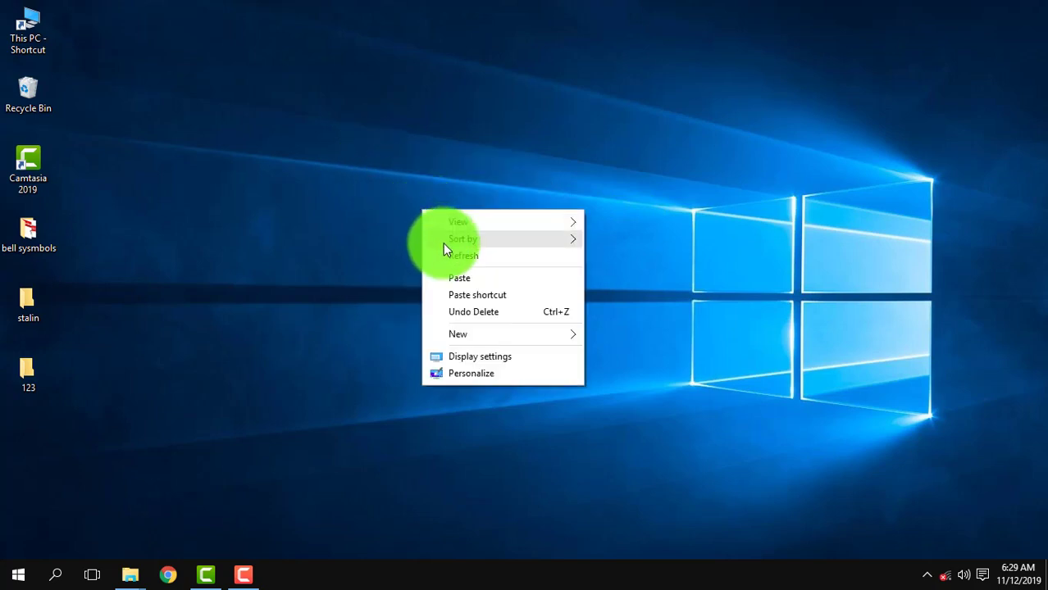
{"action": "left_click", "coordinate": [441, 255]}
Delete the 123 folder and the folder directly above it from the desktop, and refresh the desktop
{"action": "left_click_drag", "start_coordinate": [211, 424], "coordinate": [2, 303]}
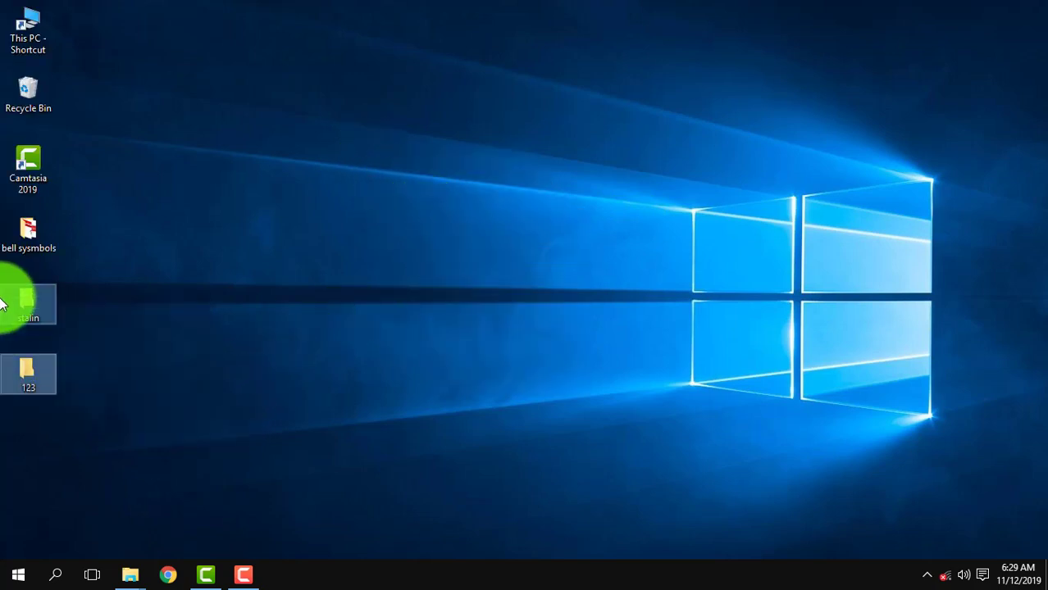
{"action": "key", "text": "Delete"}
{"action": "right_click", "coordinate": [469, 244]}
{"action": "left_click", "coordinate": [502, 287]}
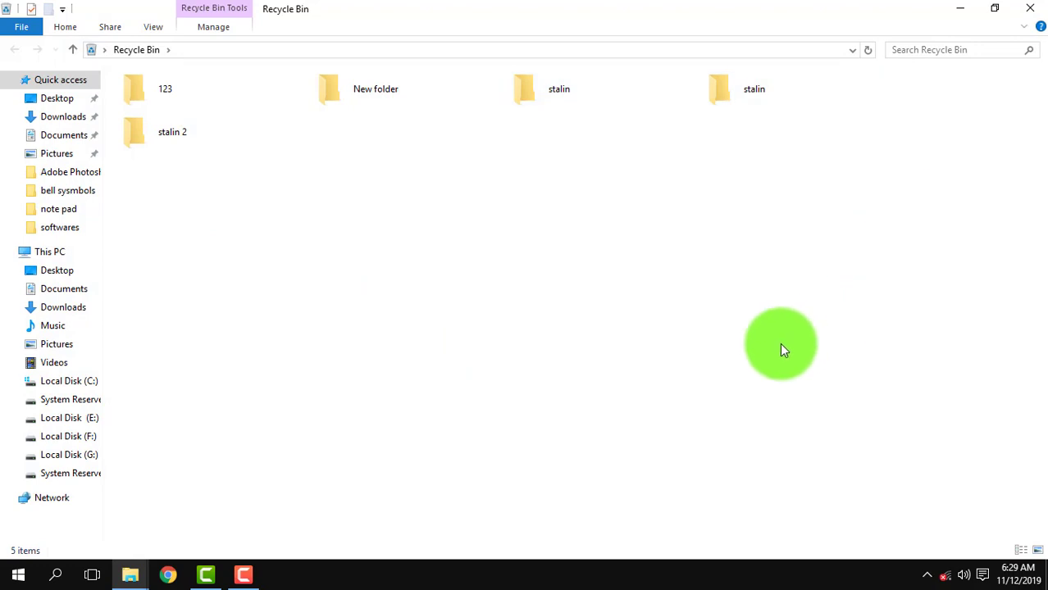
Permanently delete all items in the Recycle Bin and close its window
{"action": "key", "text": "ctrl+a"}
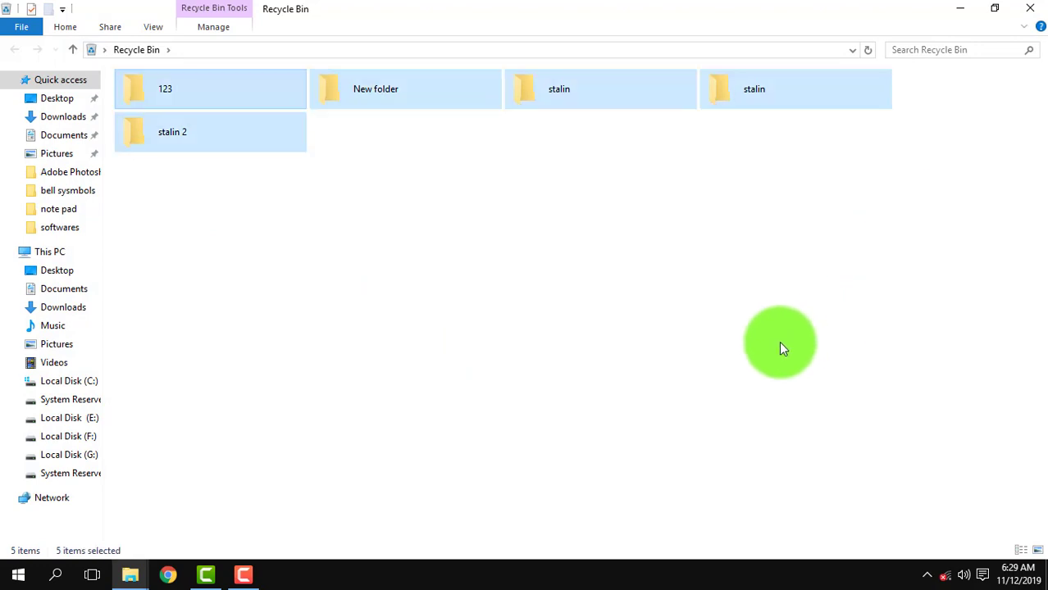
{"action": "key", "text": "Delete"}
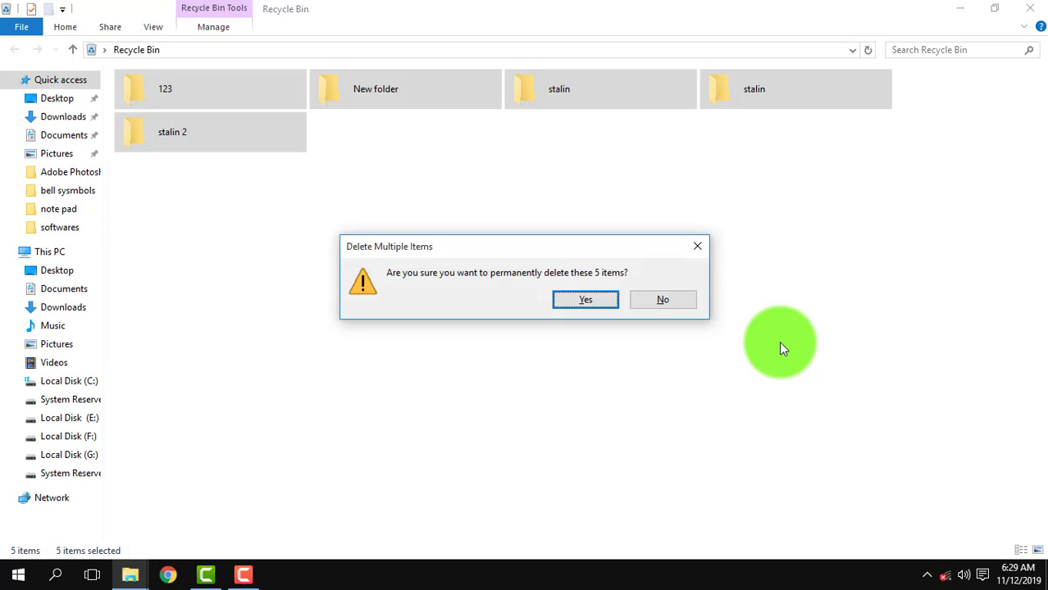
{"action": "key", "text": "Return"}
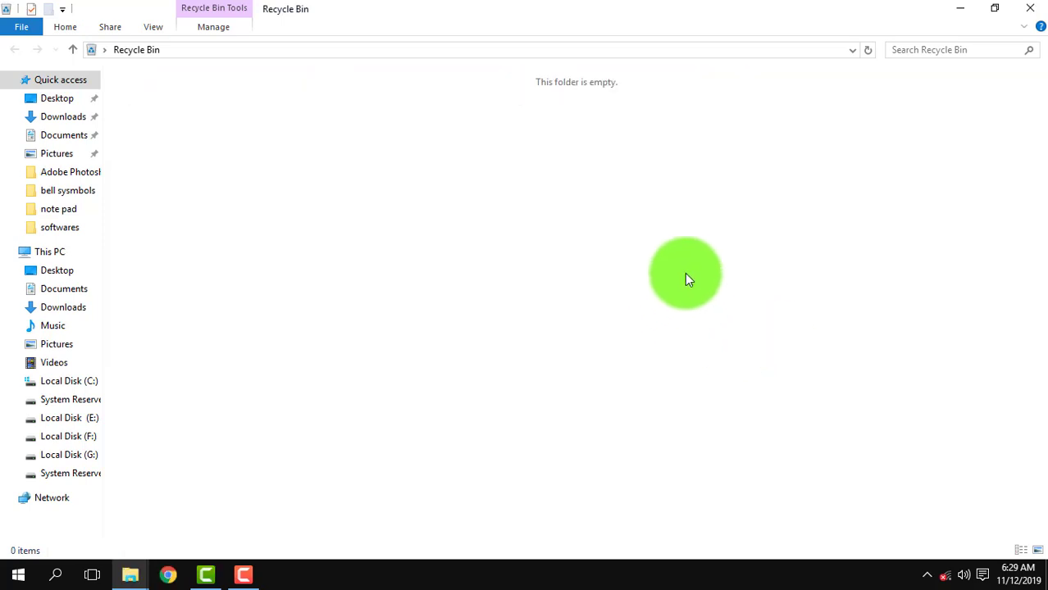
{"action": "left_click", "coordinate": [1031, 8]}
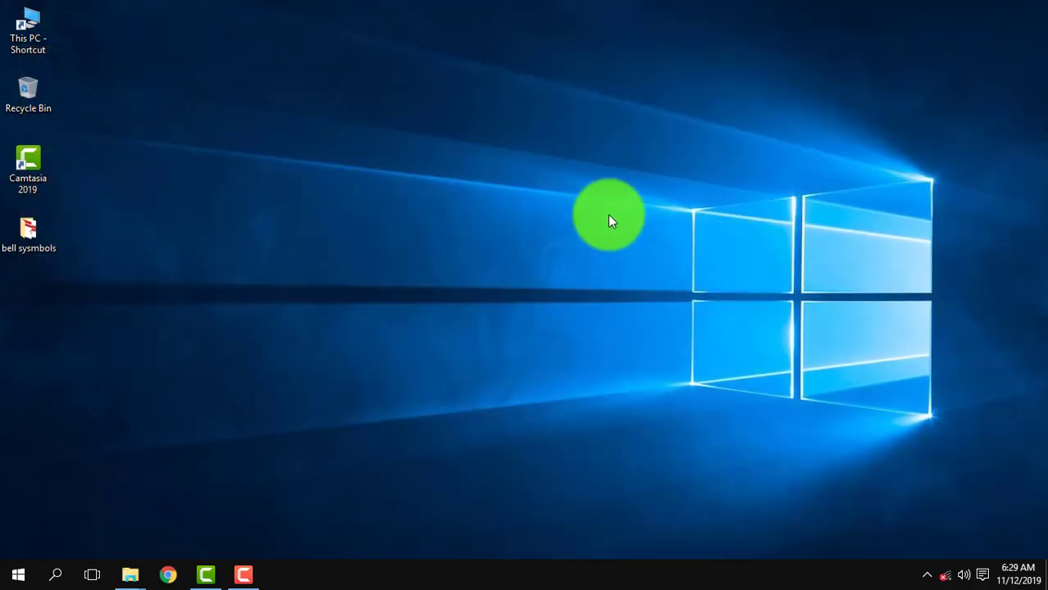
Refresh the desktop four times after emptying the Recycle Bin
{"action": "right_click", "coordinate": [609, 255]}
{"action": "left_click", "coordinate": [607, 250]}
{"action": "right_click", "coordinate": [592, 246]}
{"action": "left_click", "coordinate": [587, 250]}
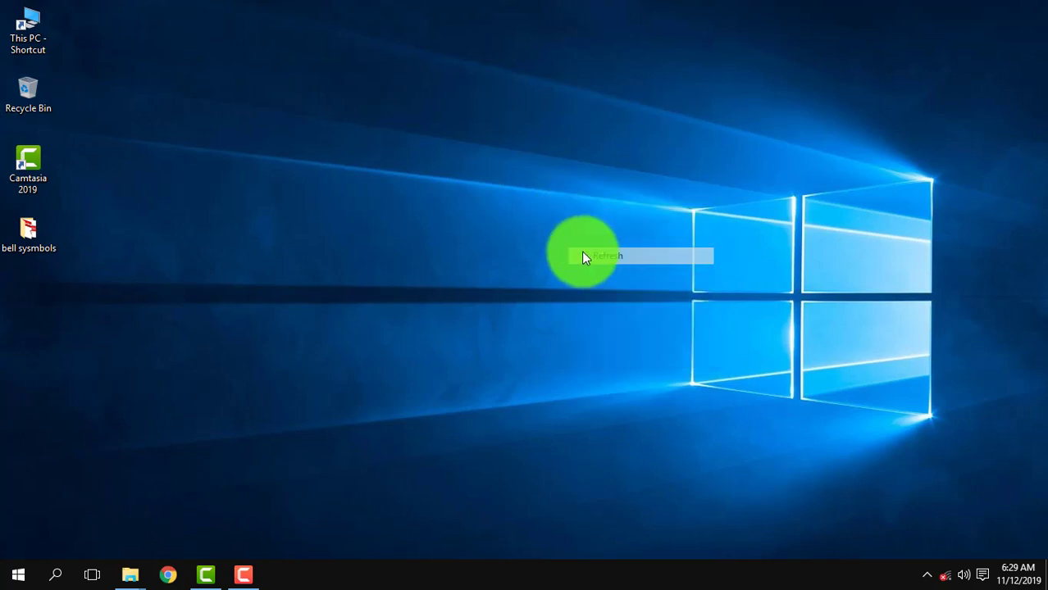
{"action": "right_click", "coordinate": [582, 254]}
{"action": "left_click", "coordinate": [586, 269]}
{"action": "right_click", "coordinate": [510, 124]}
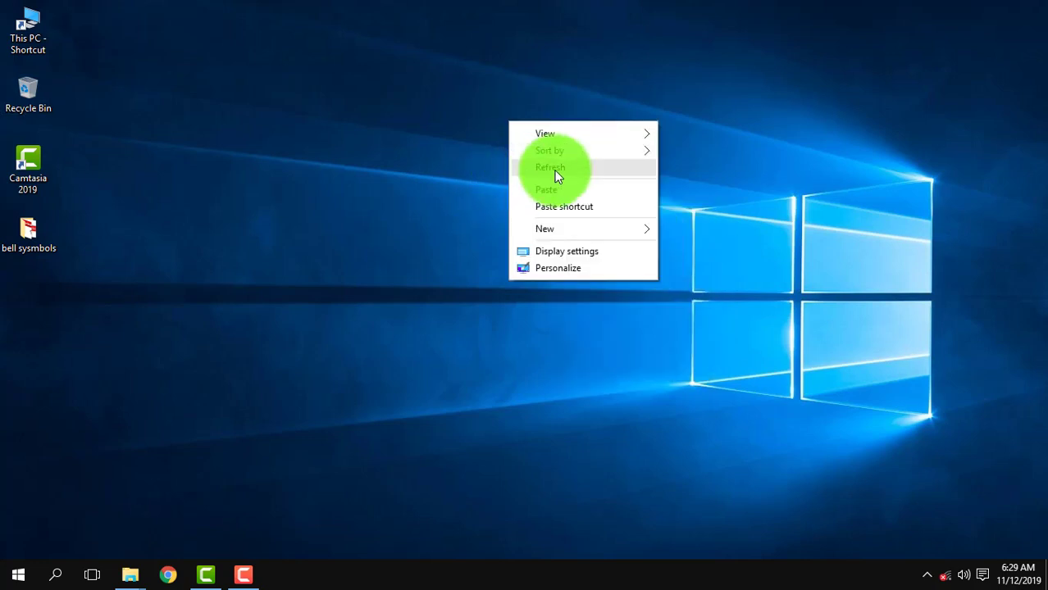
{"action": "left_click", "coordinate": [556, 171]}
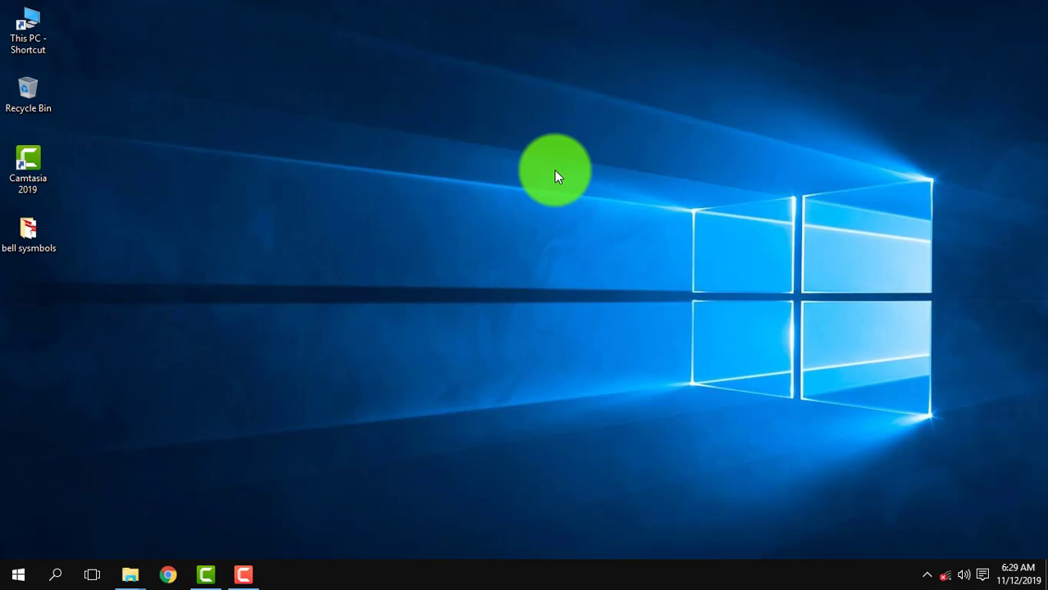